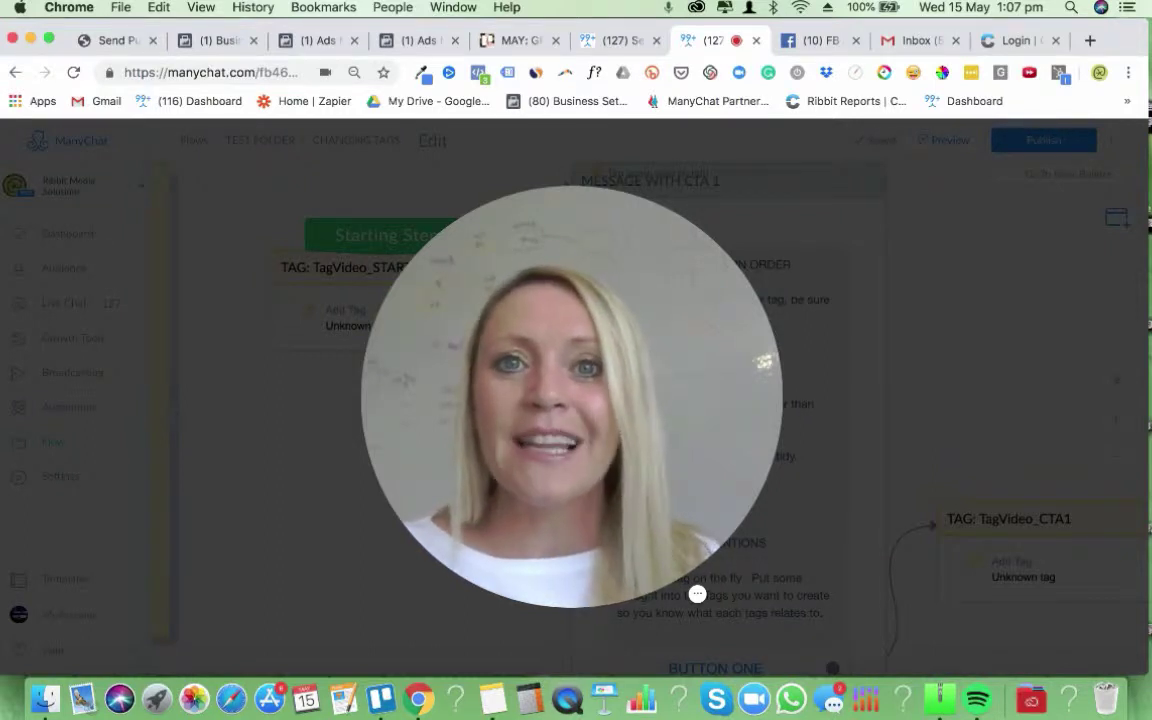
mouse_move(694, 589)
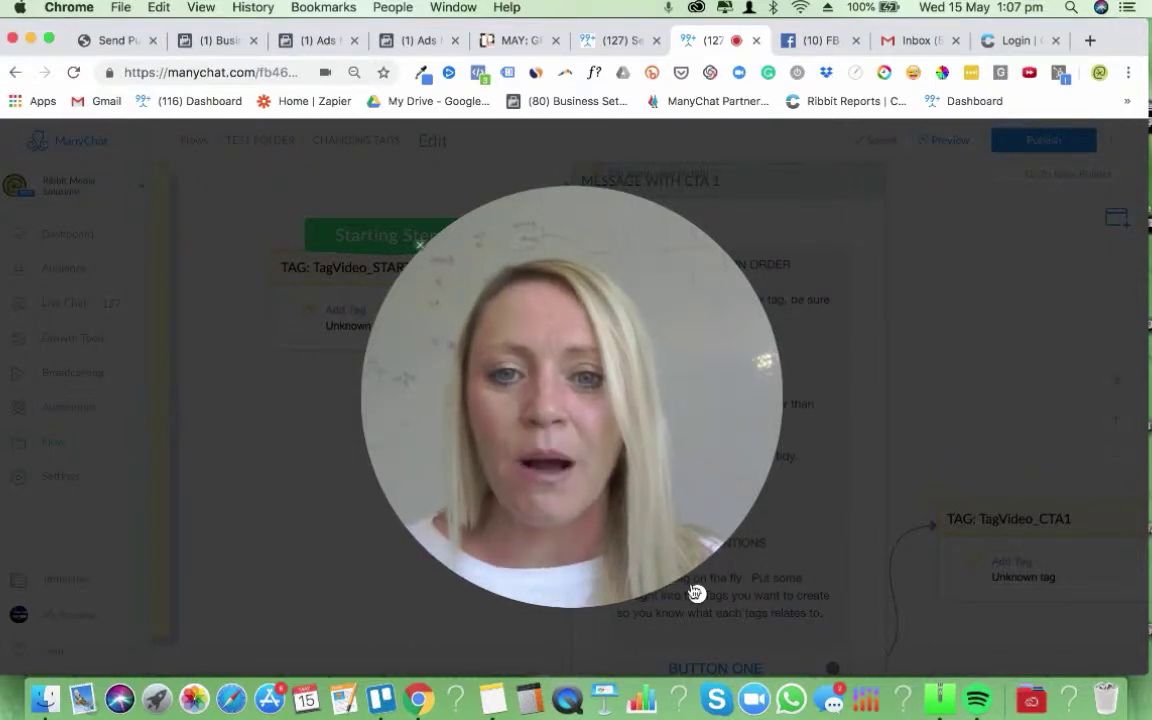
click(556, 591)
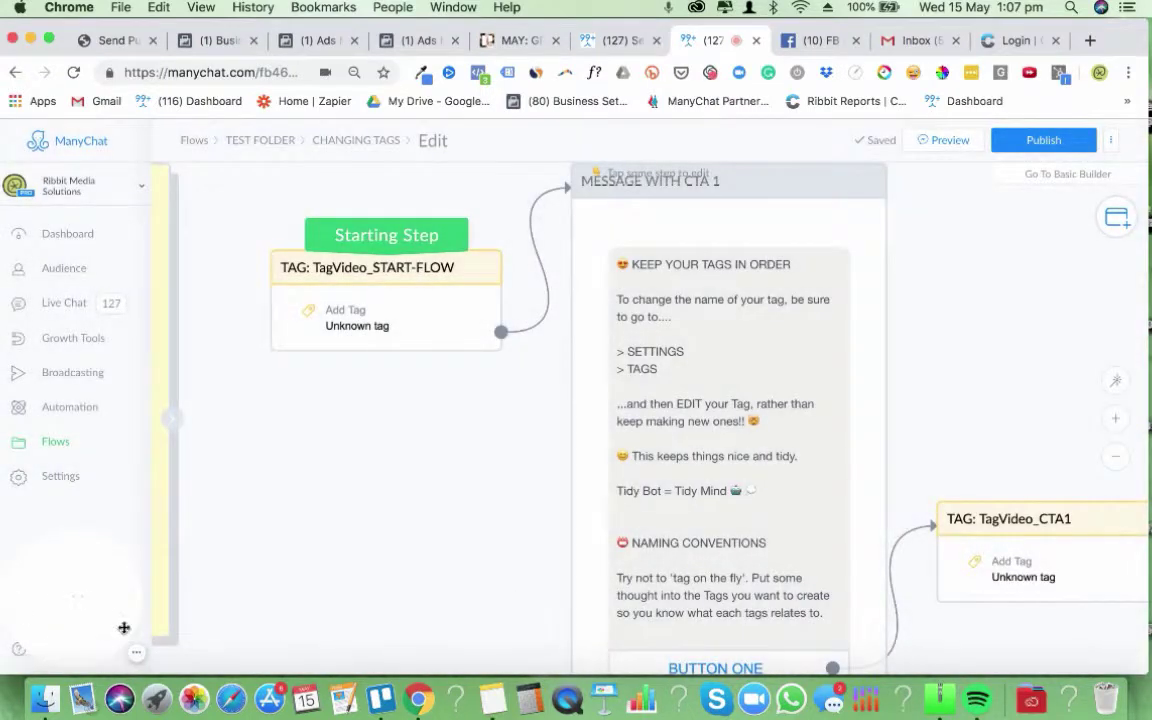
drag(54, 582, 990, 176)
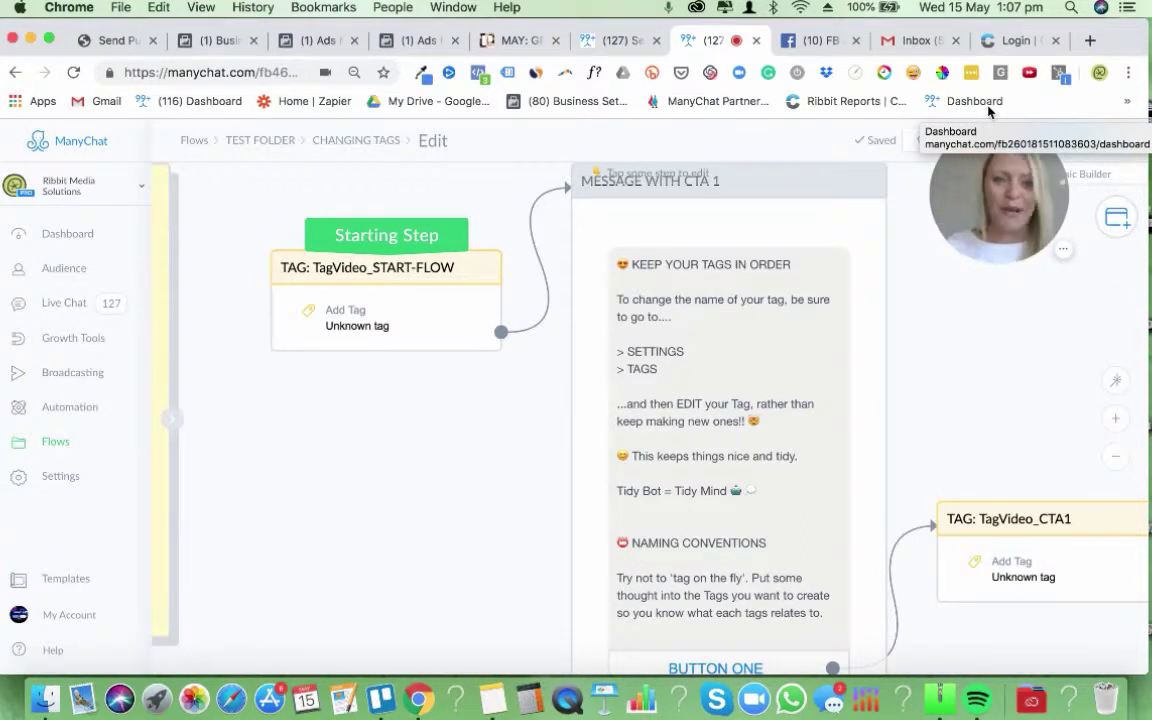
drag(957, 205, 1087, 235)
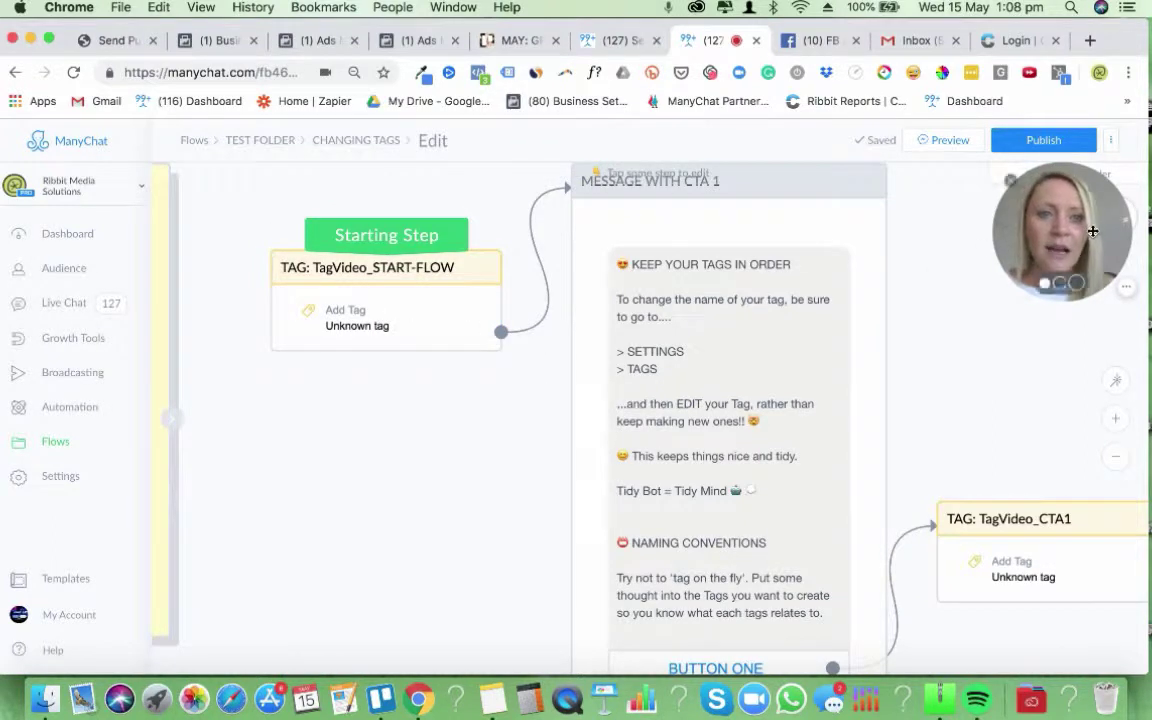
drag(1083, 231, 1078, 230)
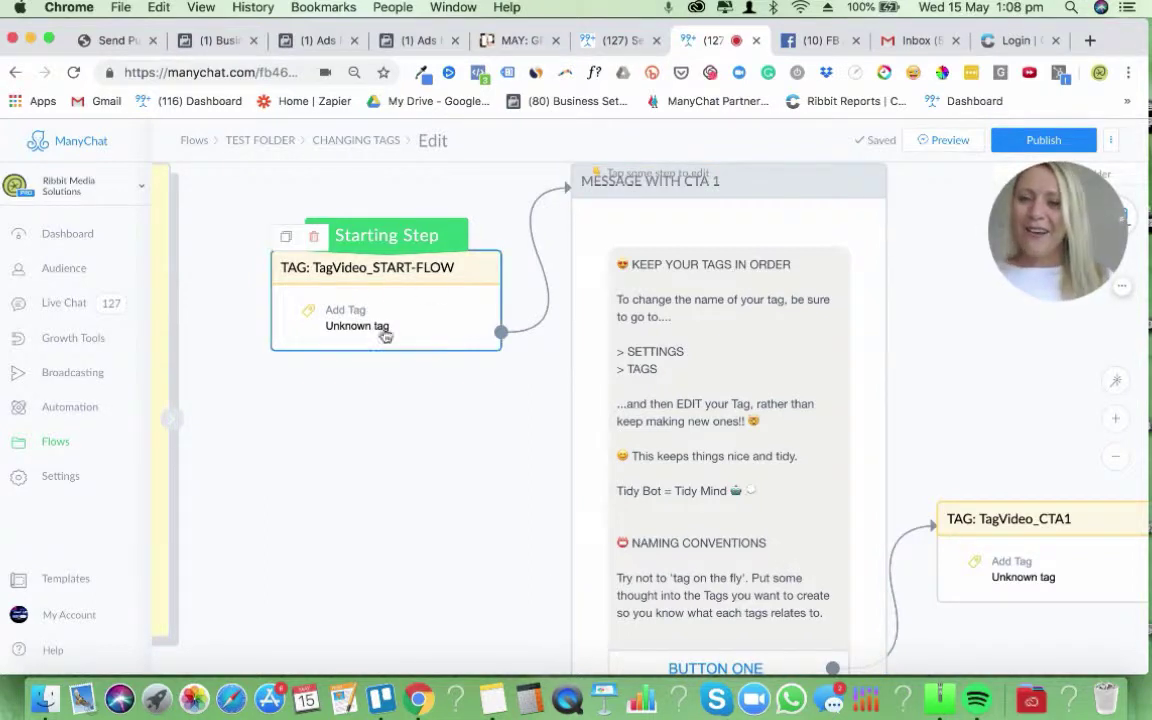
Create a new tag TAG_DEMO in the Add Tag action of the TagVideo_START-FLOW starting step
click(344, 314)
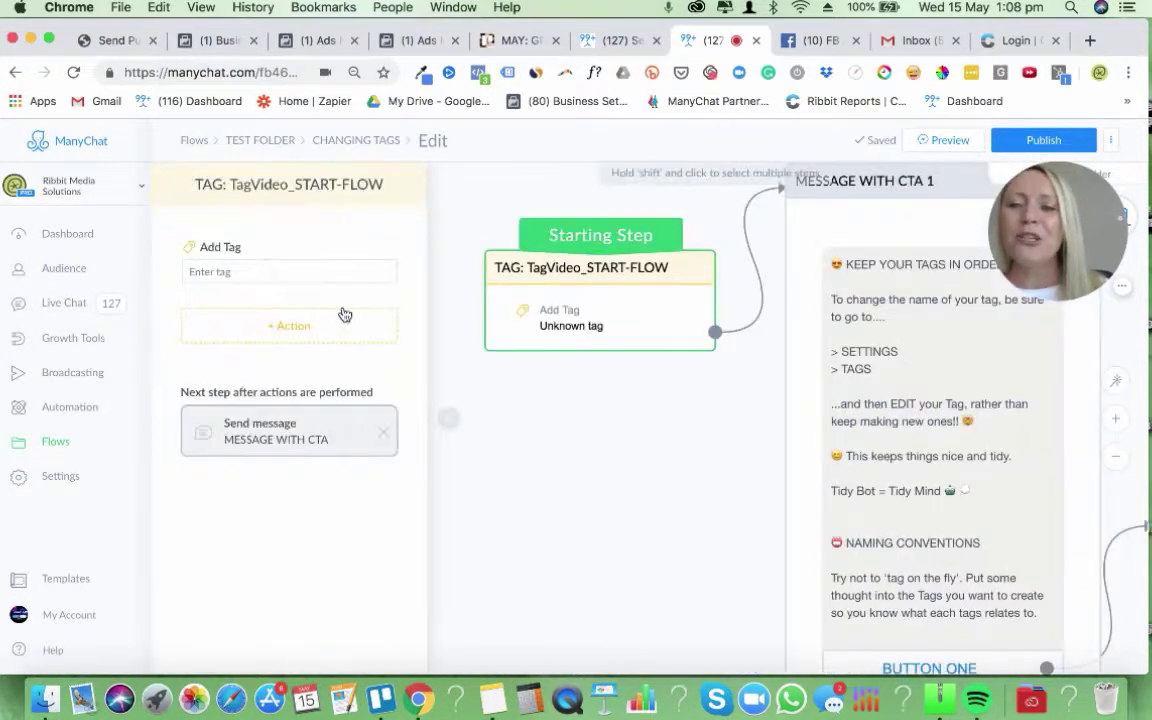
click(212, 271)
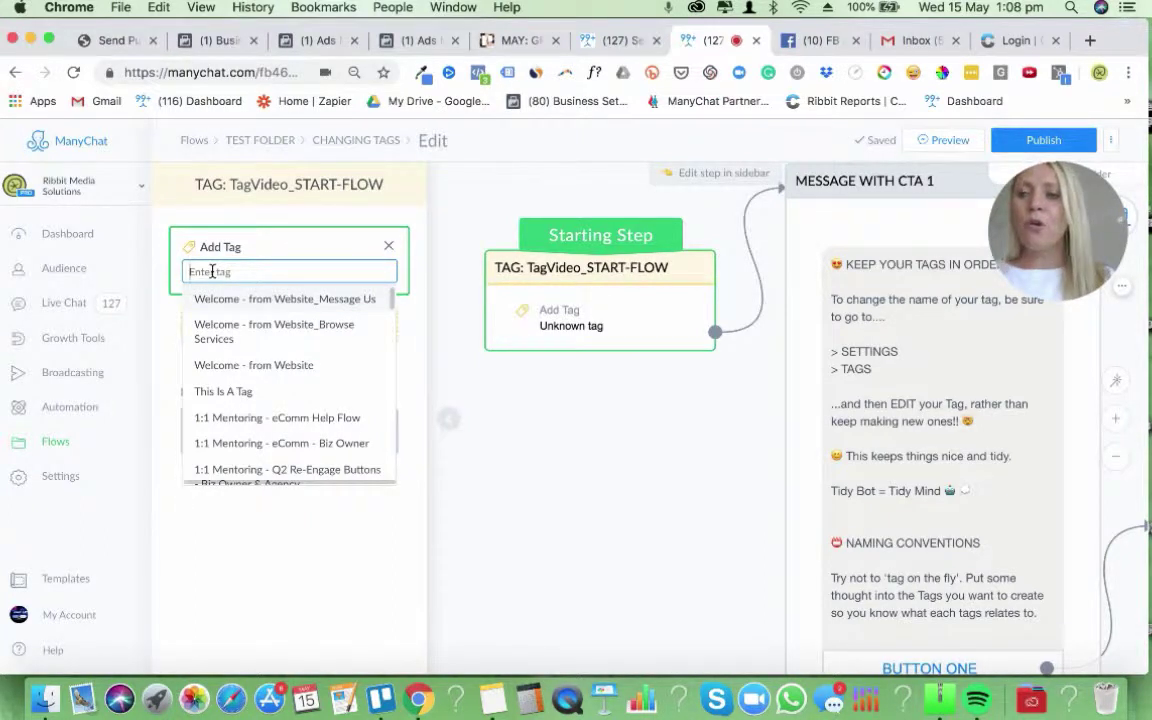
text(TAG)
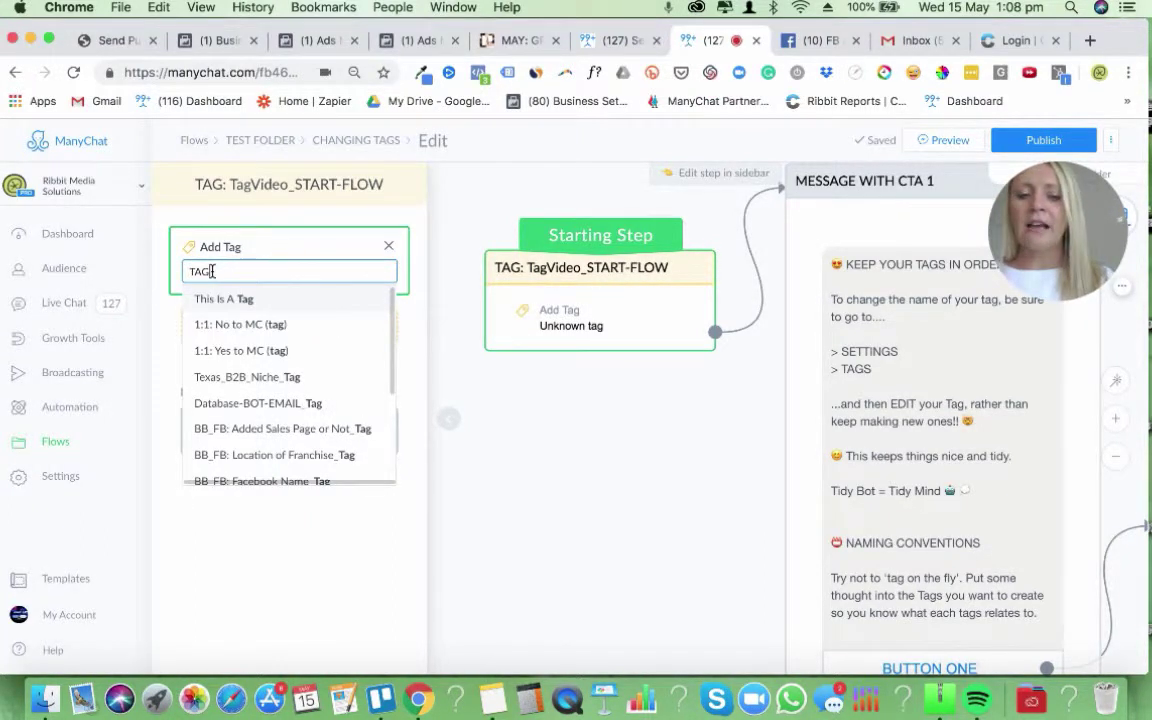
text(_DEMO)
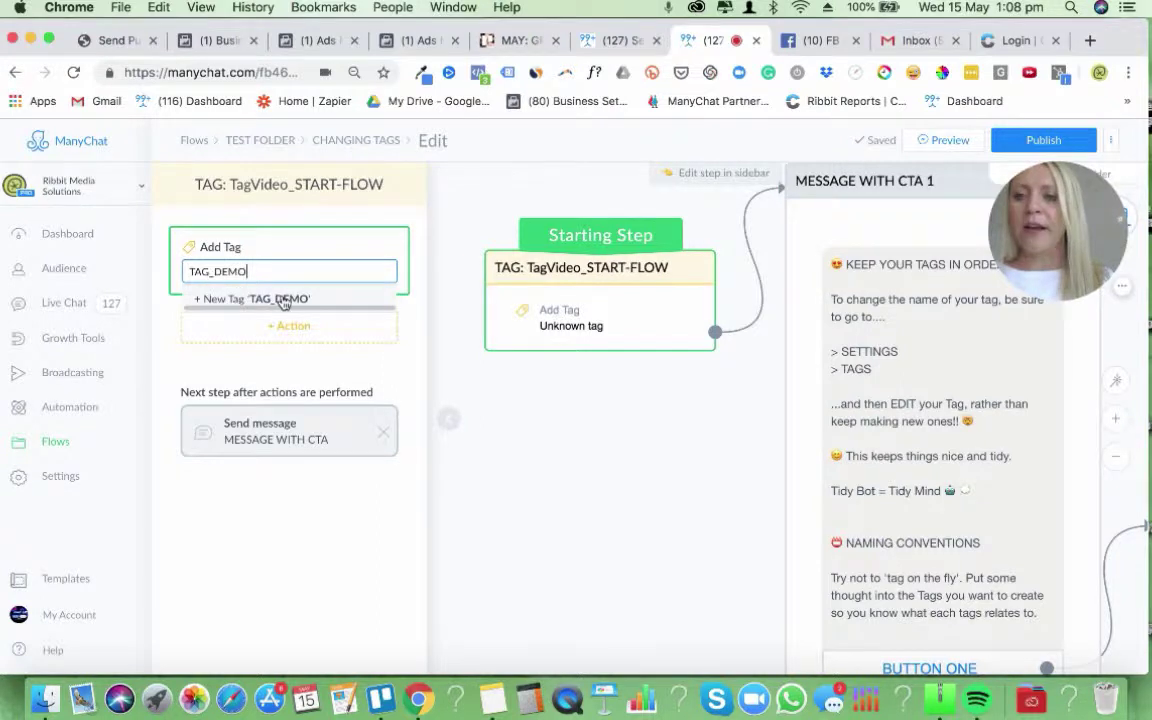
click(280, 299)
click(650, 437)
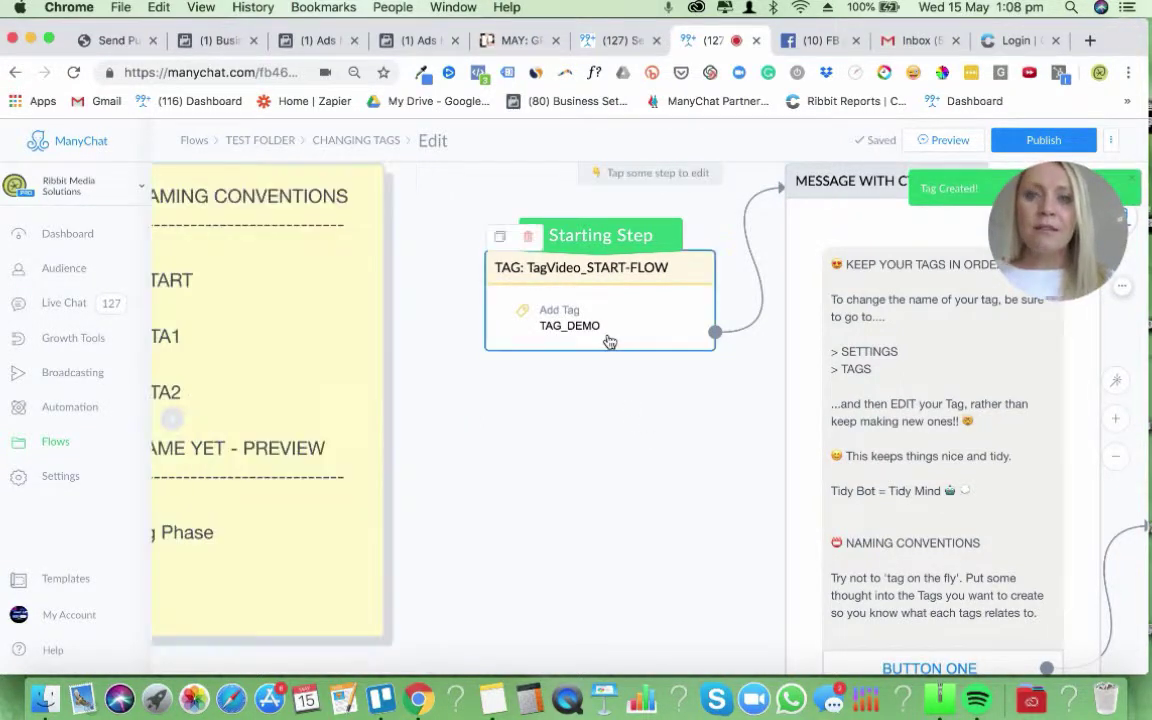
Create a new tag TAG-DEMO_BUTTON1 in the Add Tag action of the TagVideo_CTA1 step
drag(638, 381, 304, 353)
drag(869, 625, 807, 553)
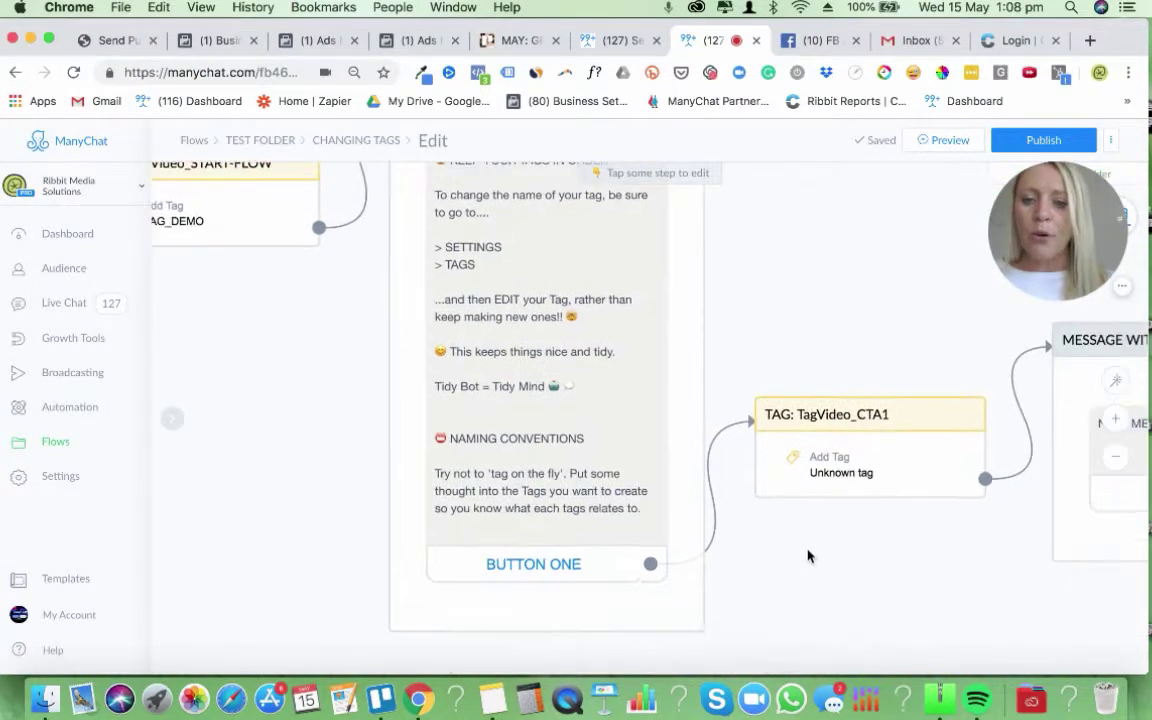
click(876, 468)
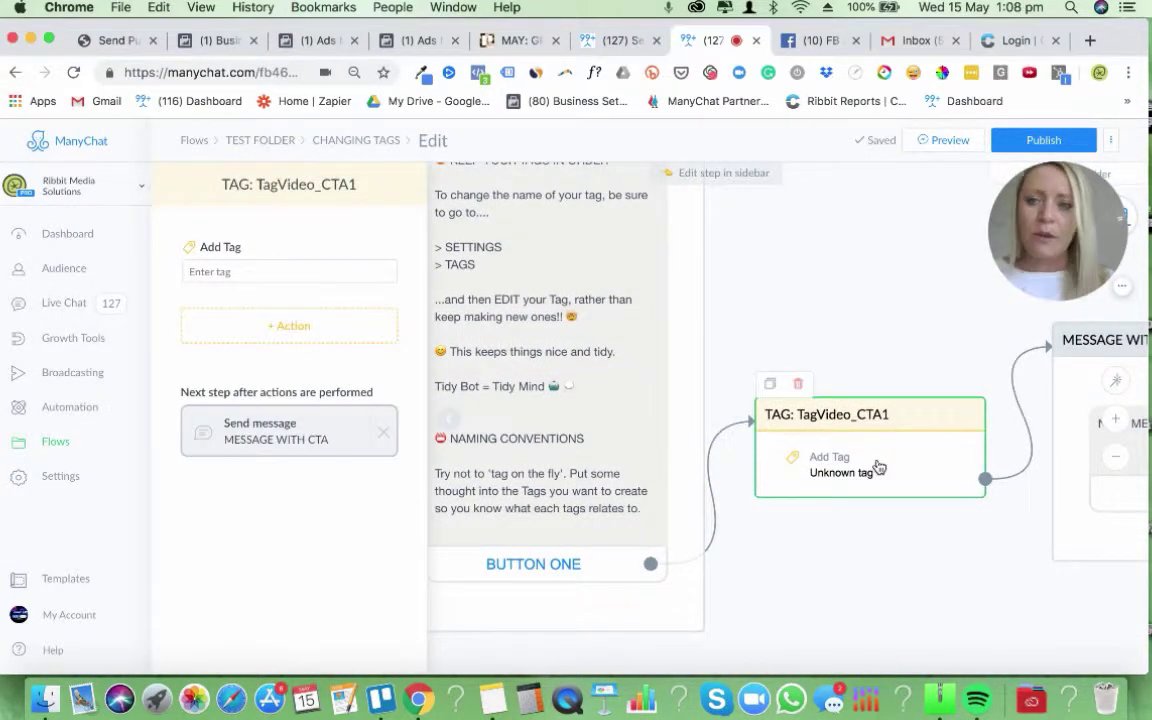
click(205, 271)
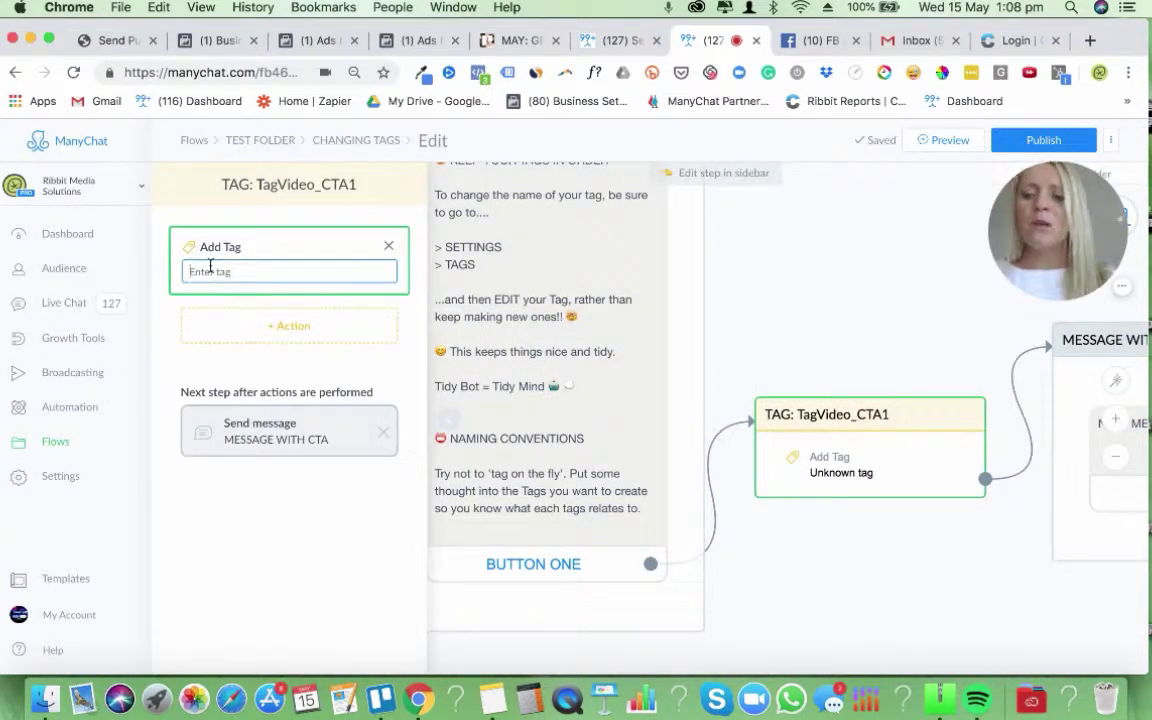
text(TAG-)
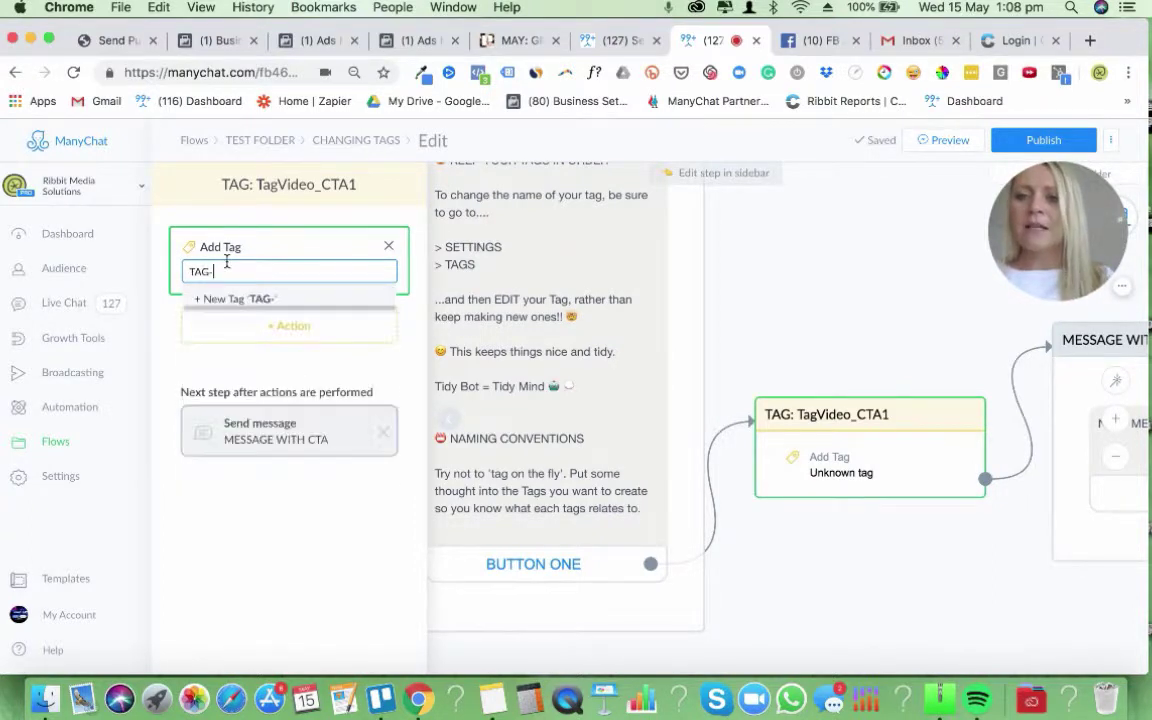
text(DEMO_)
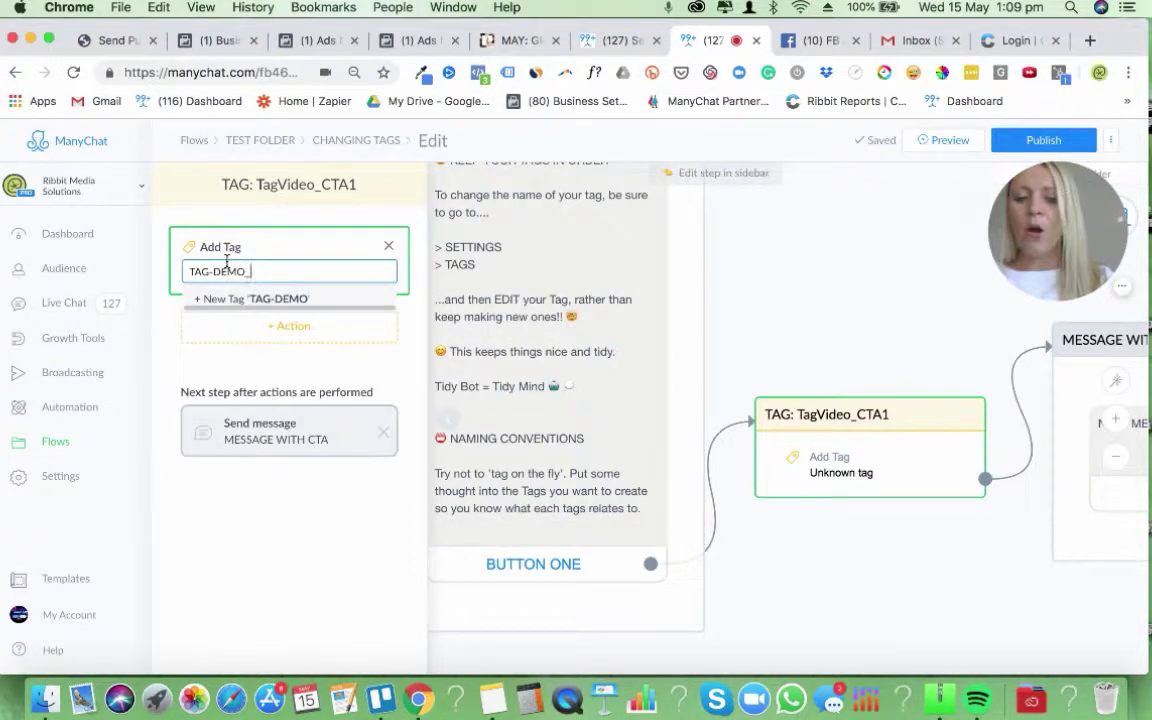
text(BUTTON1)
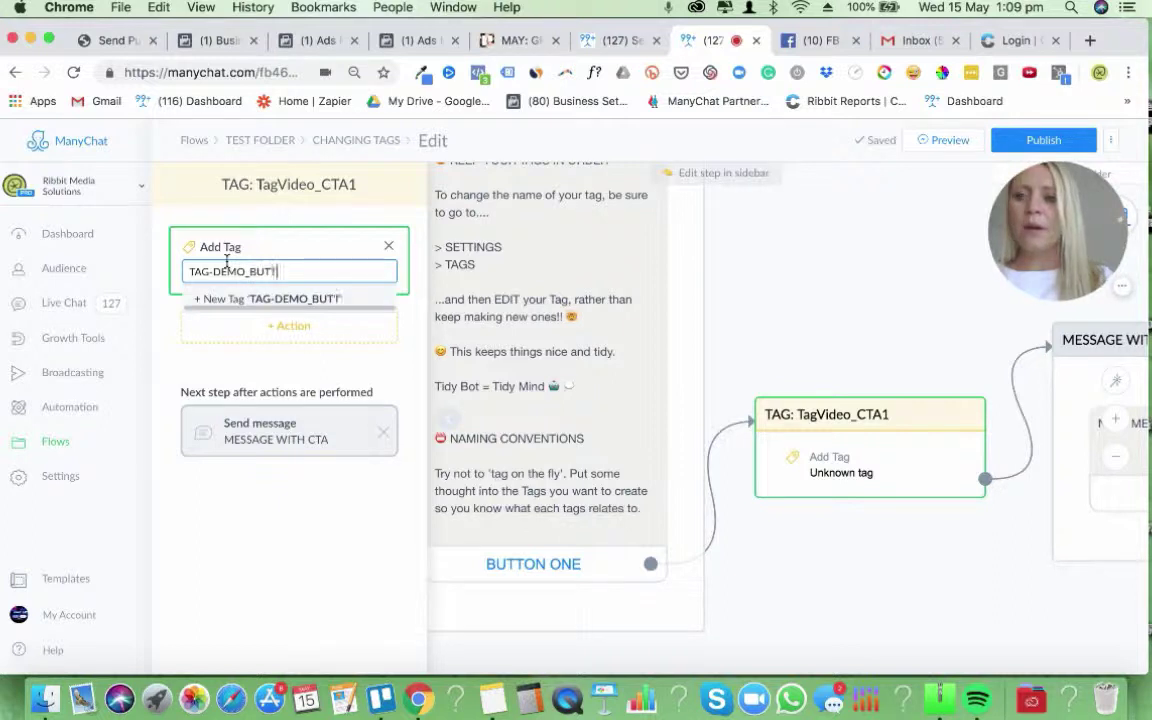
click(308, 298)
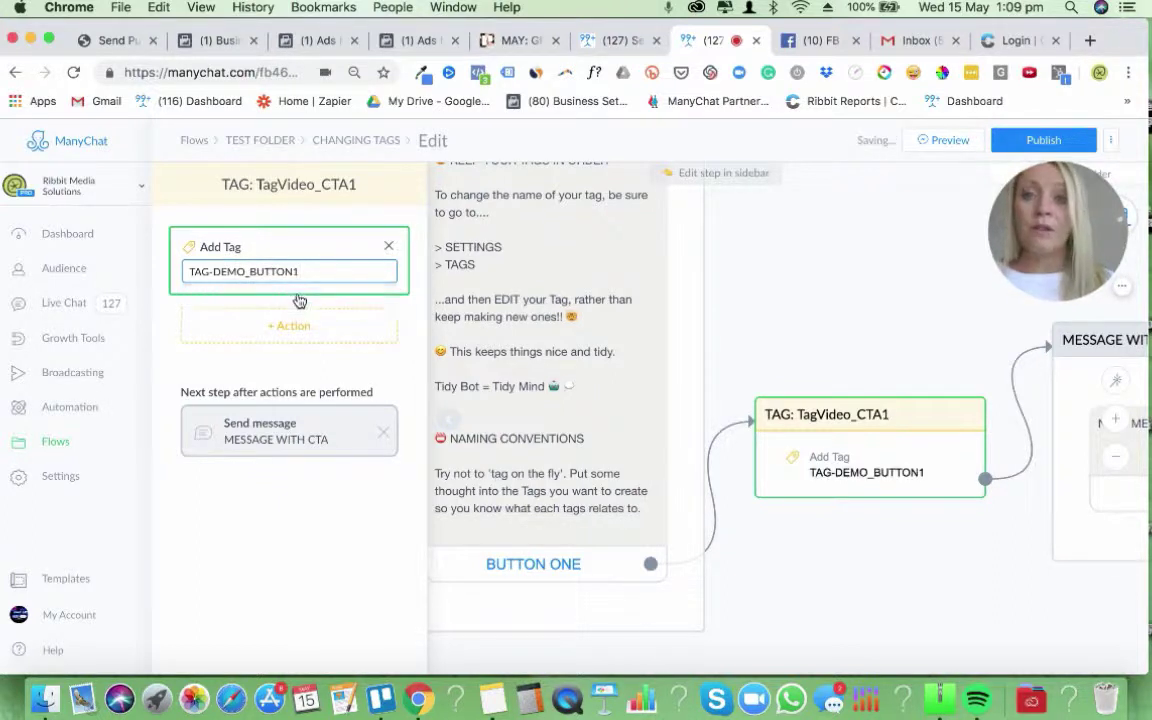
click(919, 596)
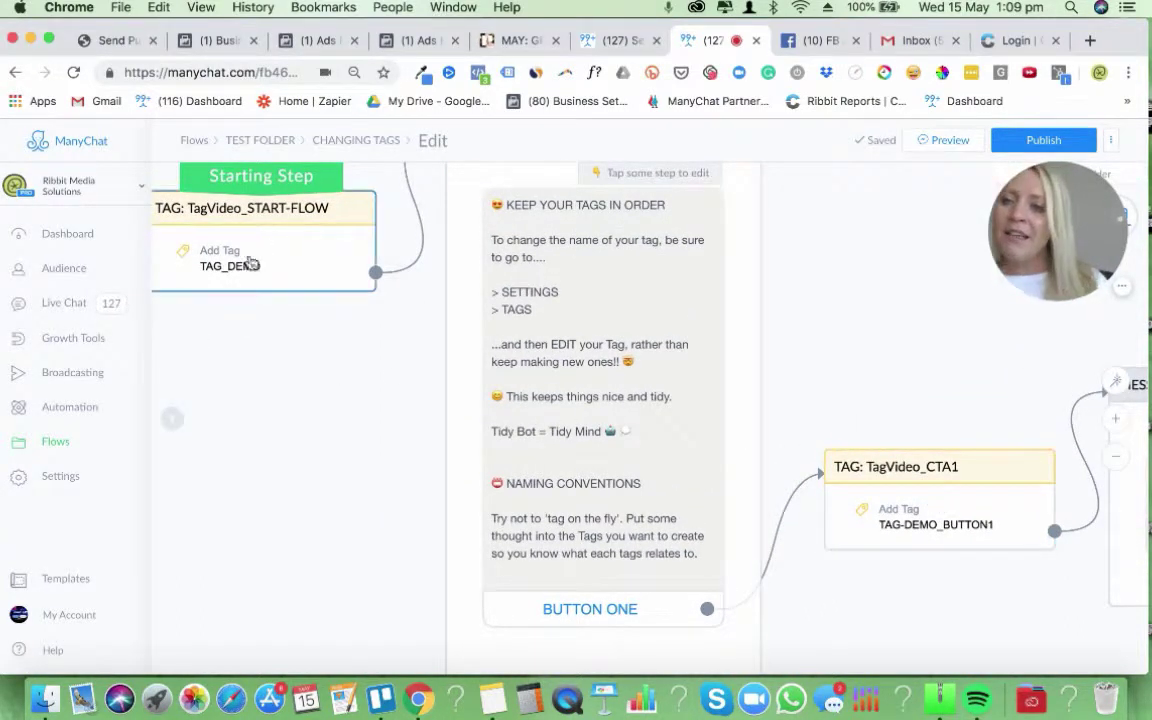
Replace the starting step's tag with a newly created tag TAG_DEMO_START
drag(314, 350, 388, 452)
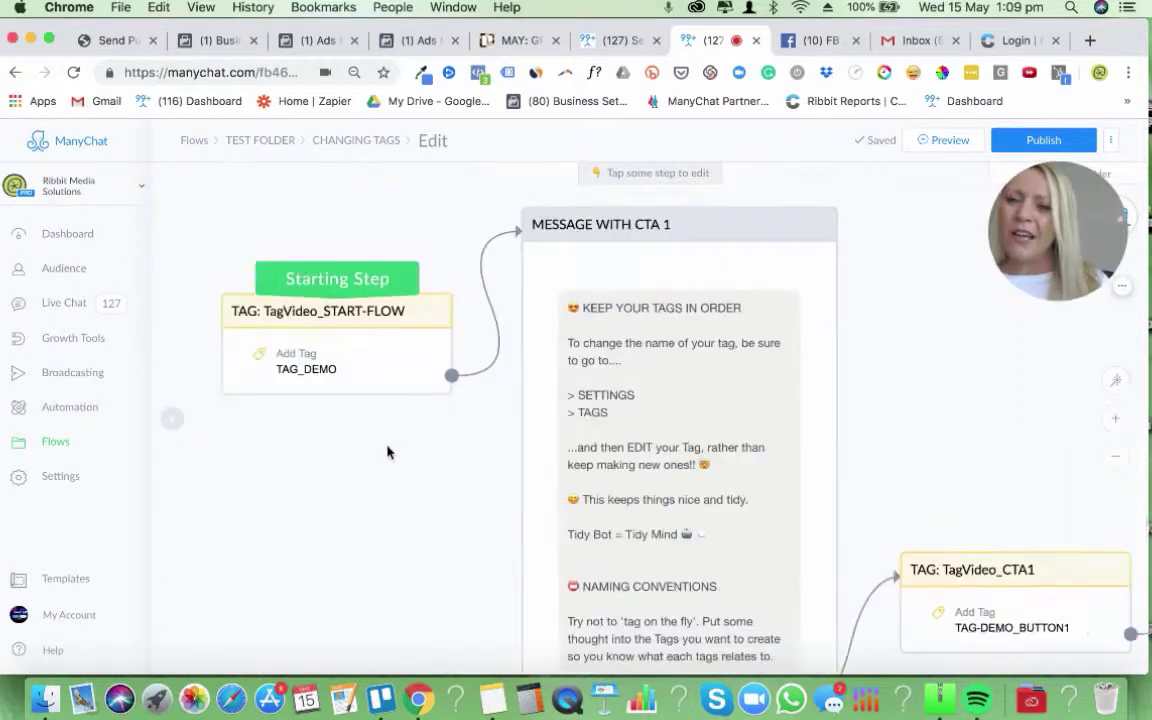
click(309, 368)
click(251, 268)
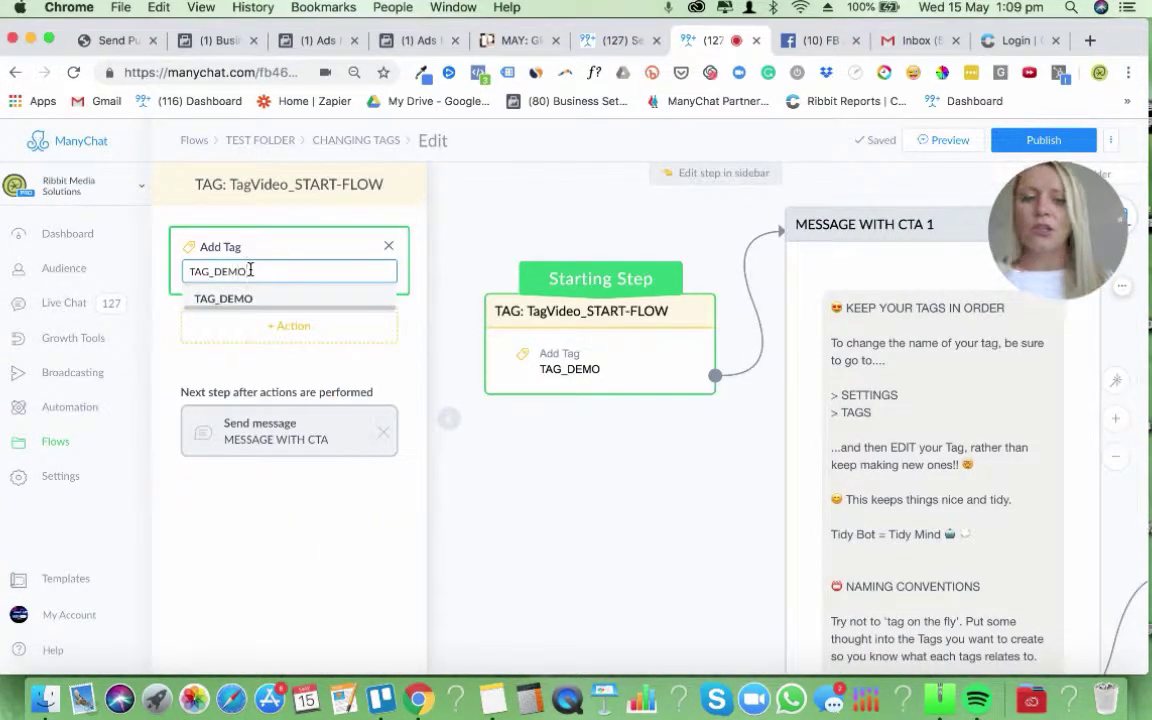
text(_START)
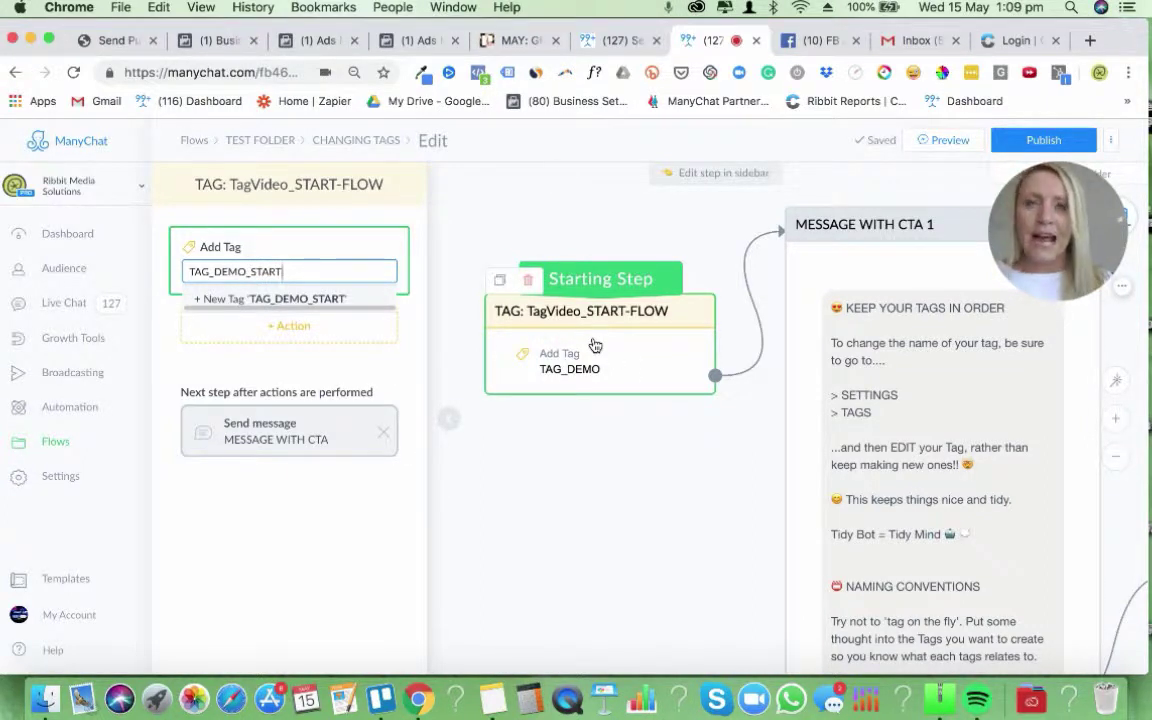
click(301, 299)
click(662, 538)
Replace the TagVideo_CTA1 step's tag with a new tag TAG-DEMO_ONE and shift that block slightly on the canvas
scroll(512, 401, right, 10)
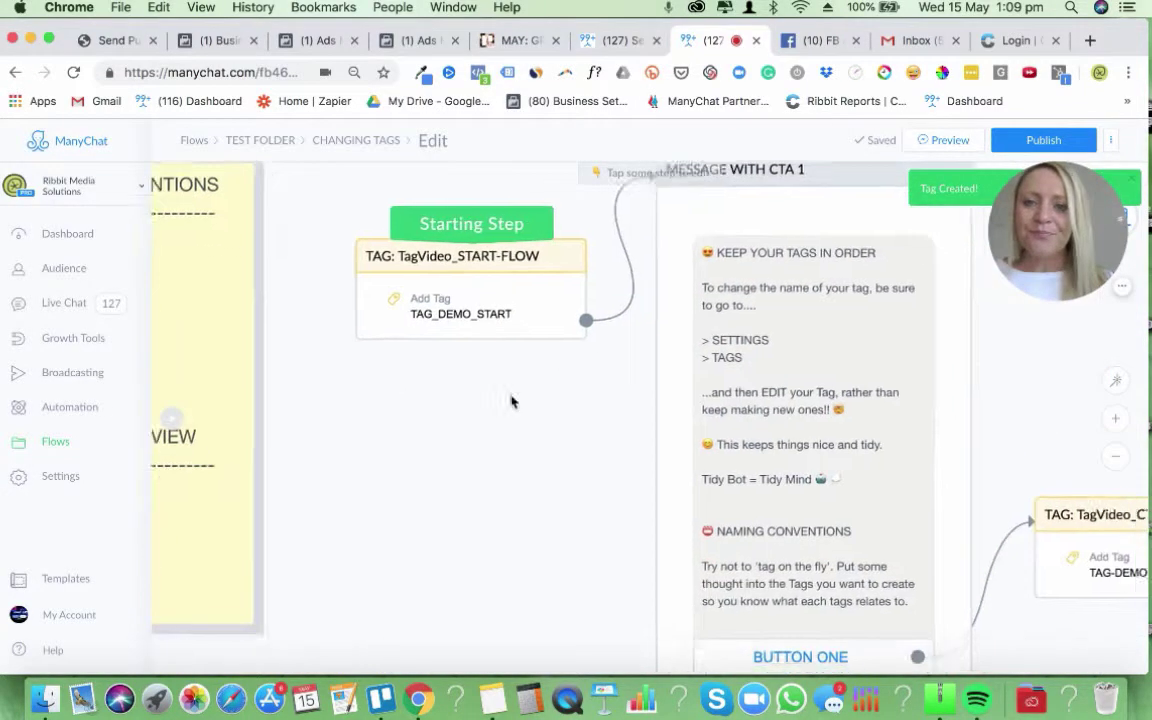
scroll(324, 342, down, 5)
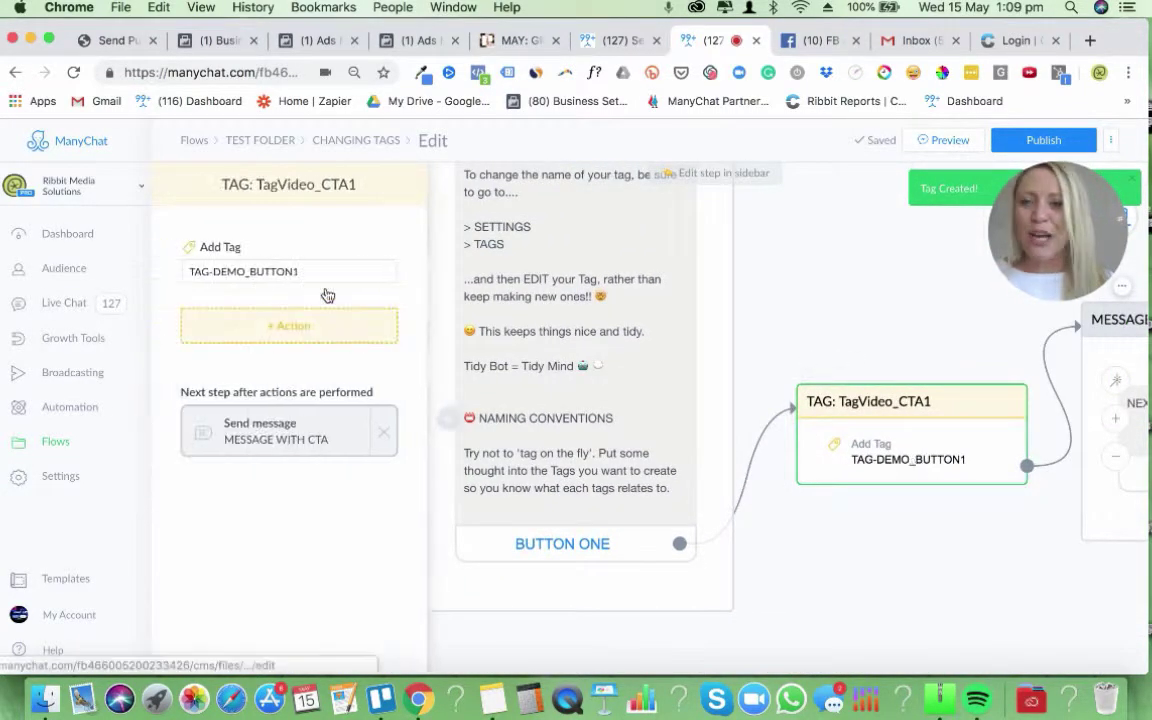
click(299, 271)
drag(299, 271, 250, 271)
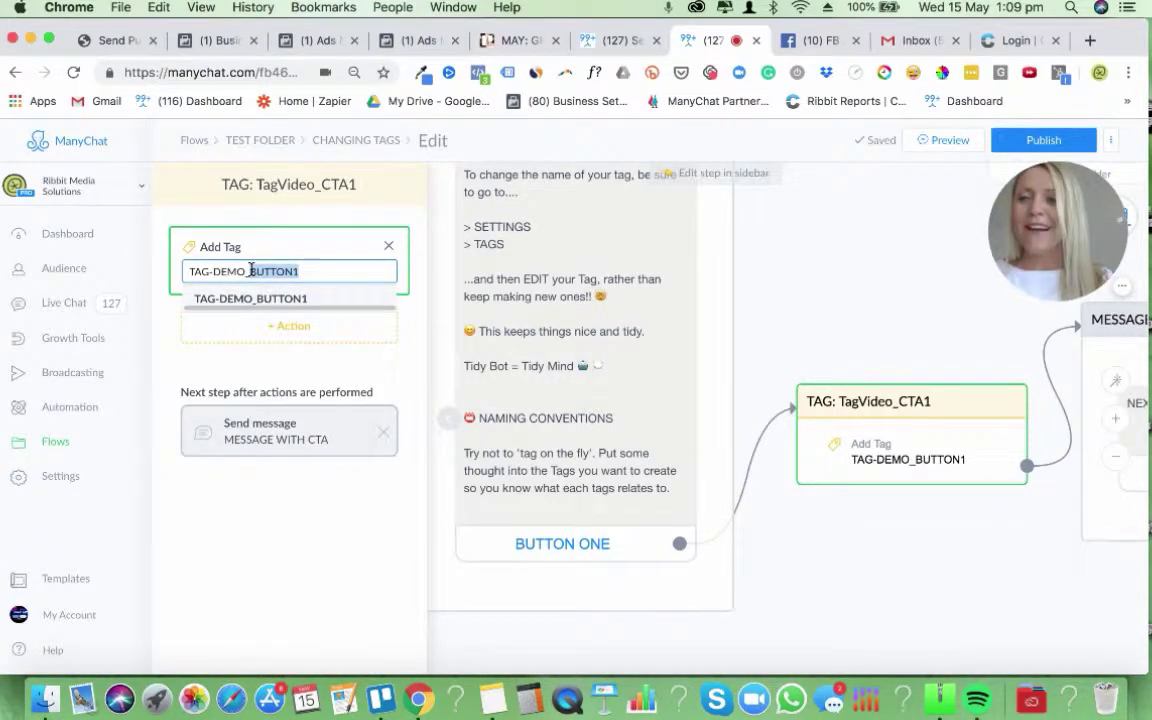
text(ONE)
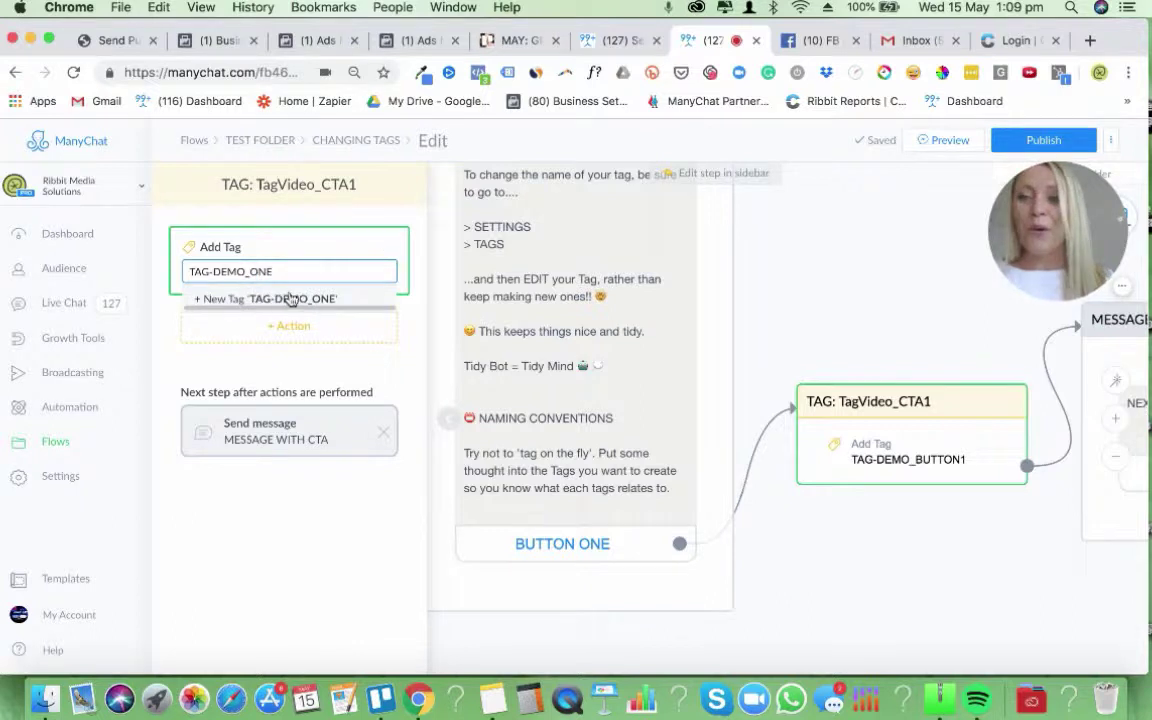
click(290, 298)
click(893, 540)
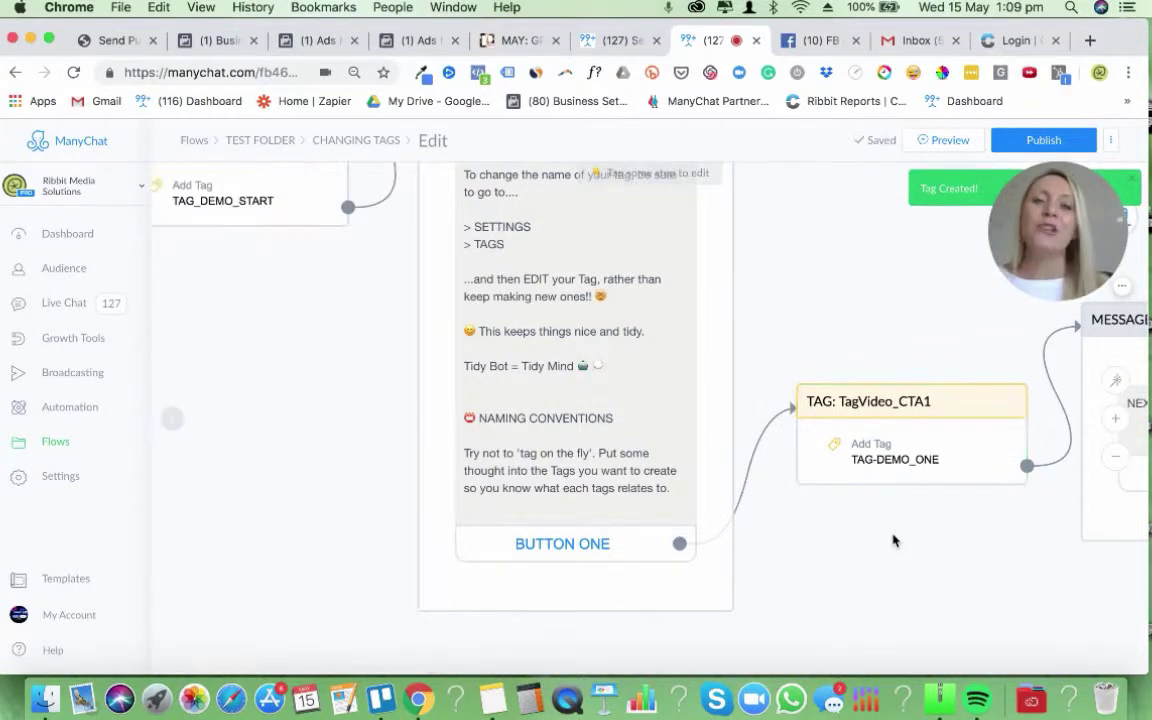
drag(852, 396, 866, 413)
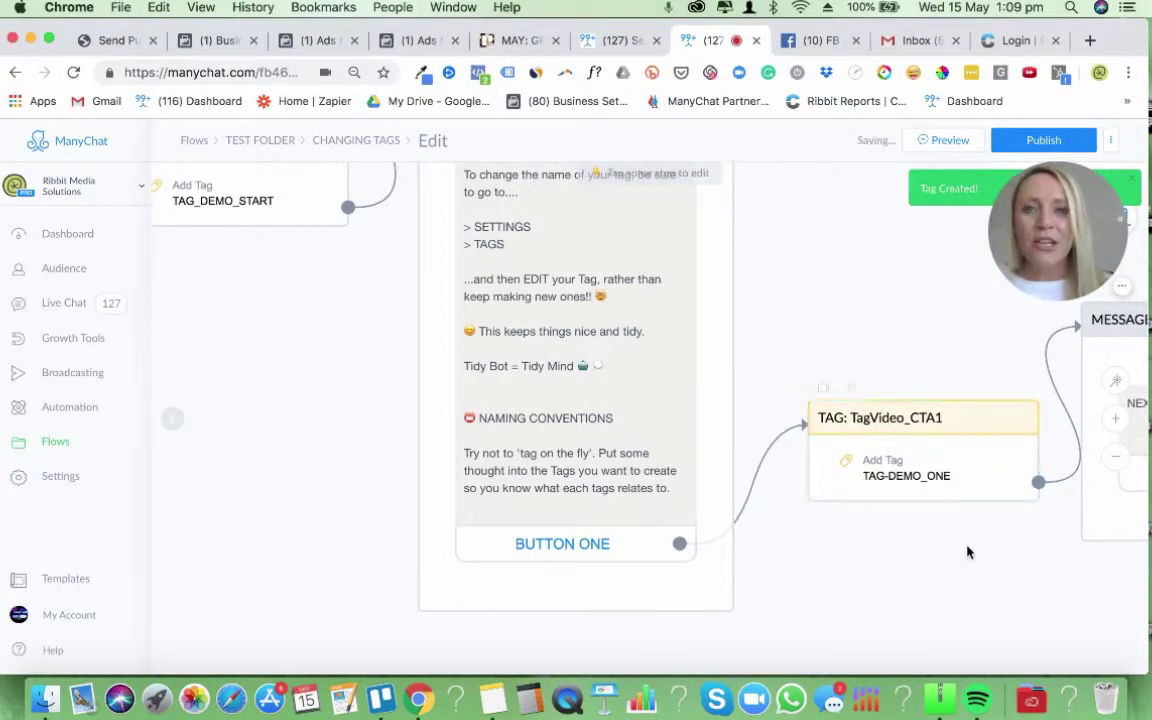
Switch to the other ManyChat tab and open the list of tags in the bot settings
scroll(1000, 560, left, 3)
scroll(525, 400, up, 3)
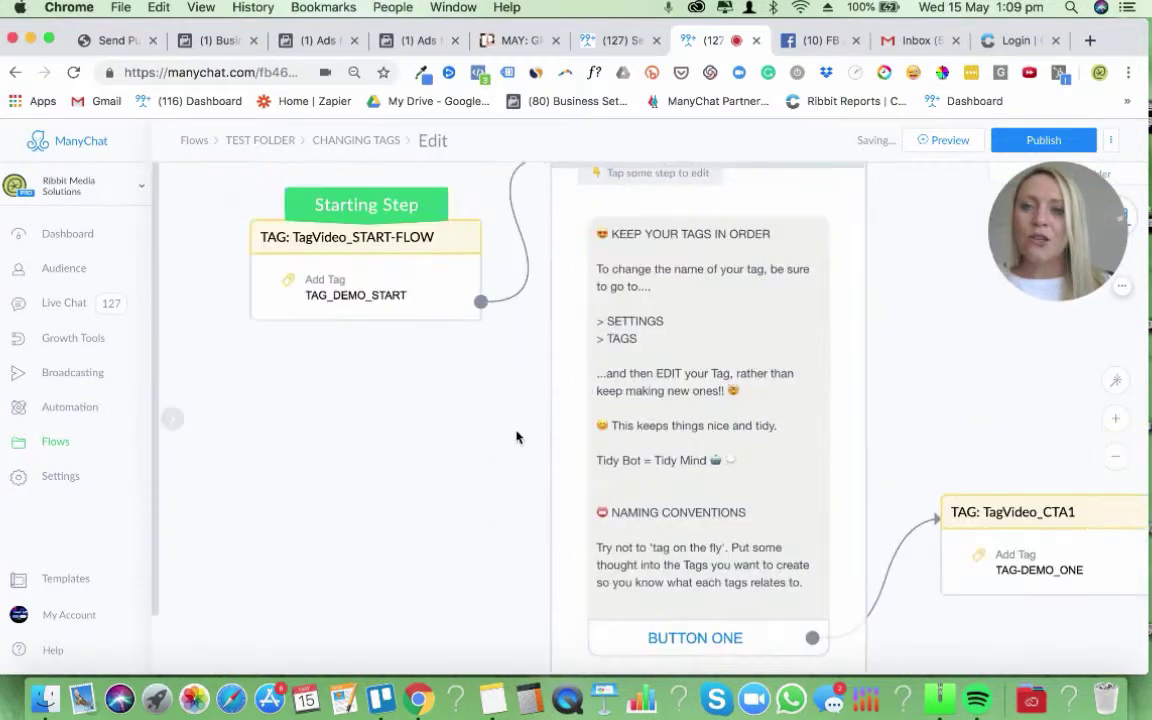
click(622, 44)
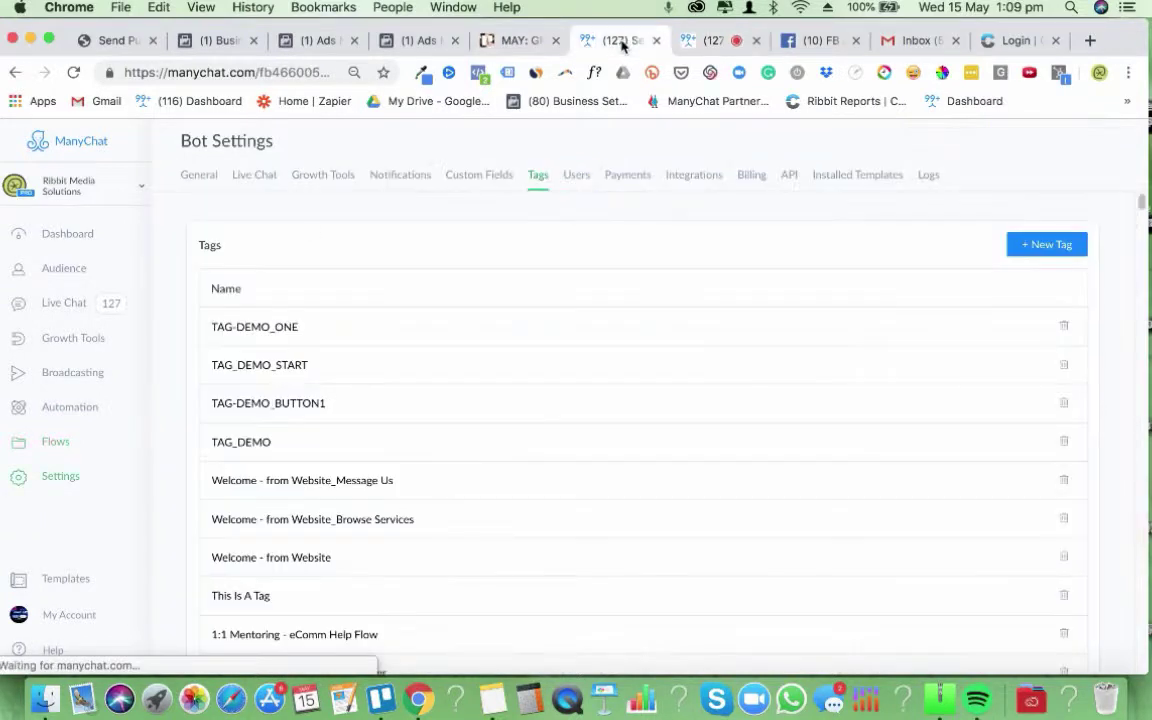
click(60, 478)
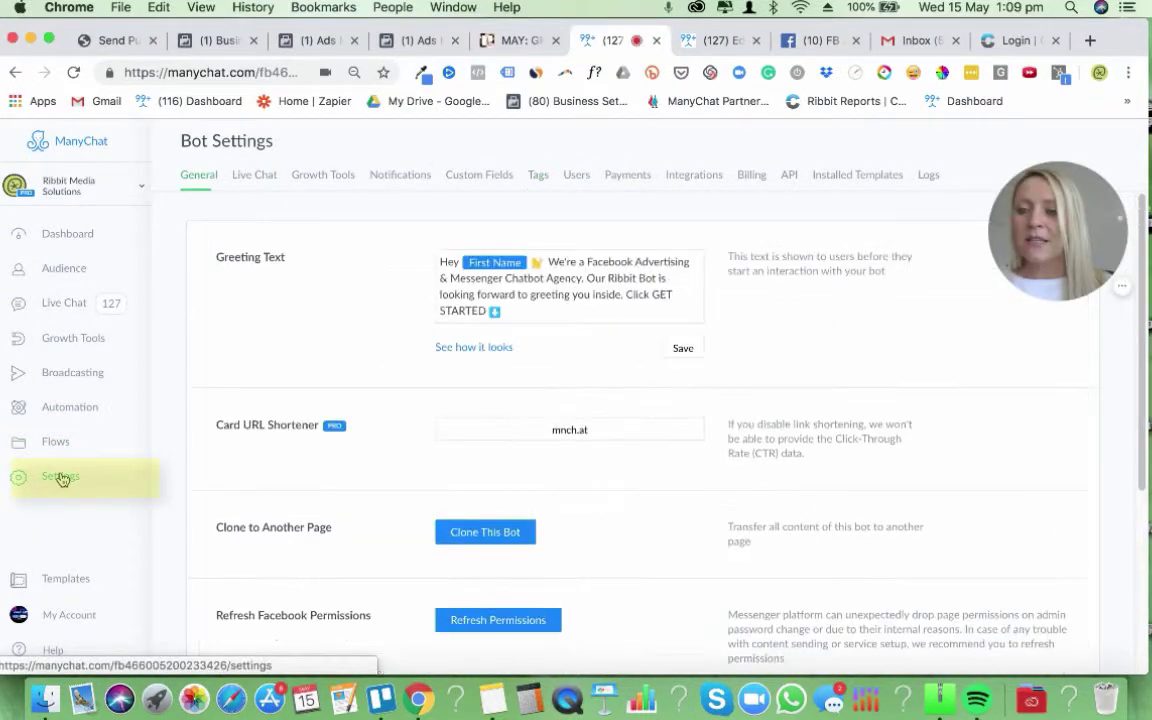
click(536, 180)
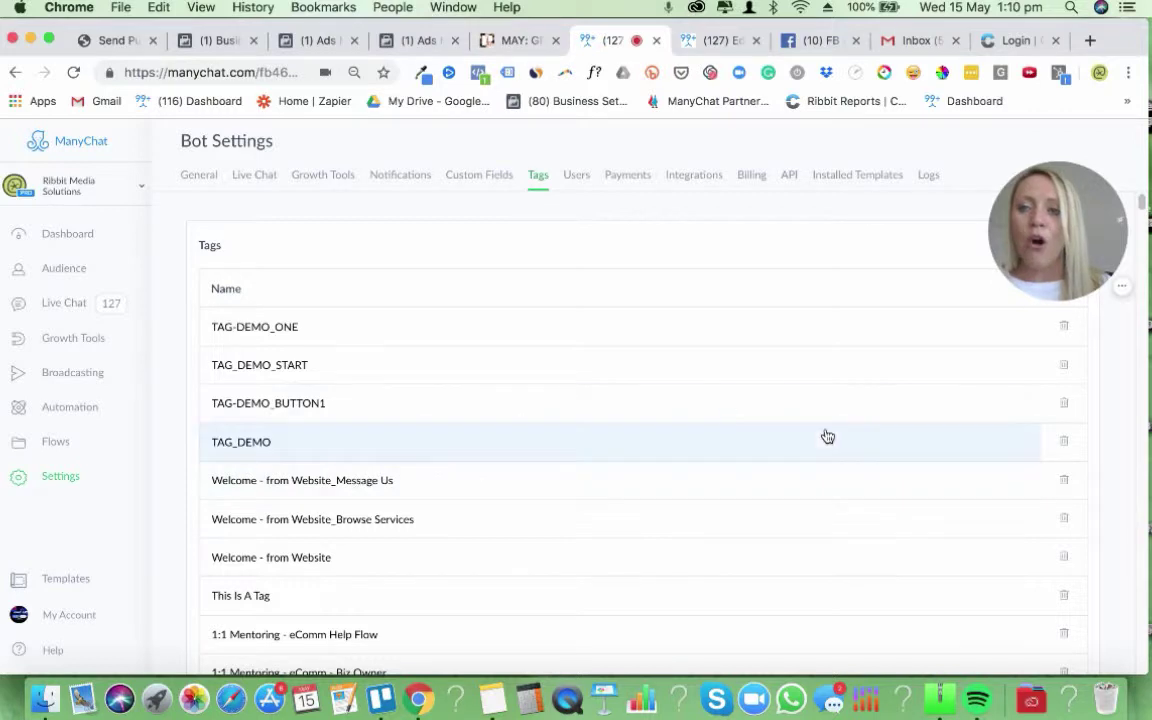
Return to the flow editor and copy the TagVideo_START-FLOW part of the starting step's title
click(700, 40)
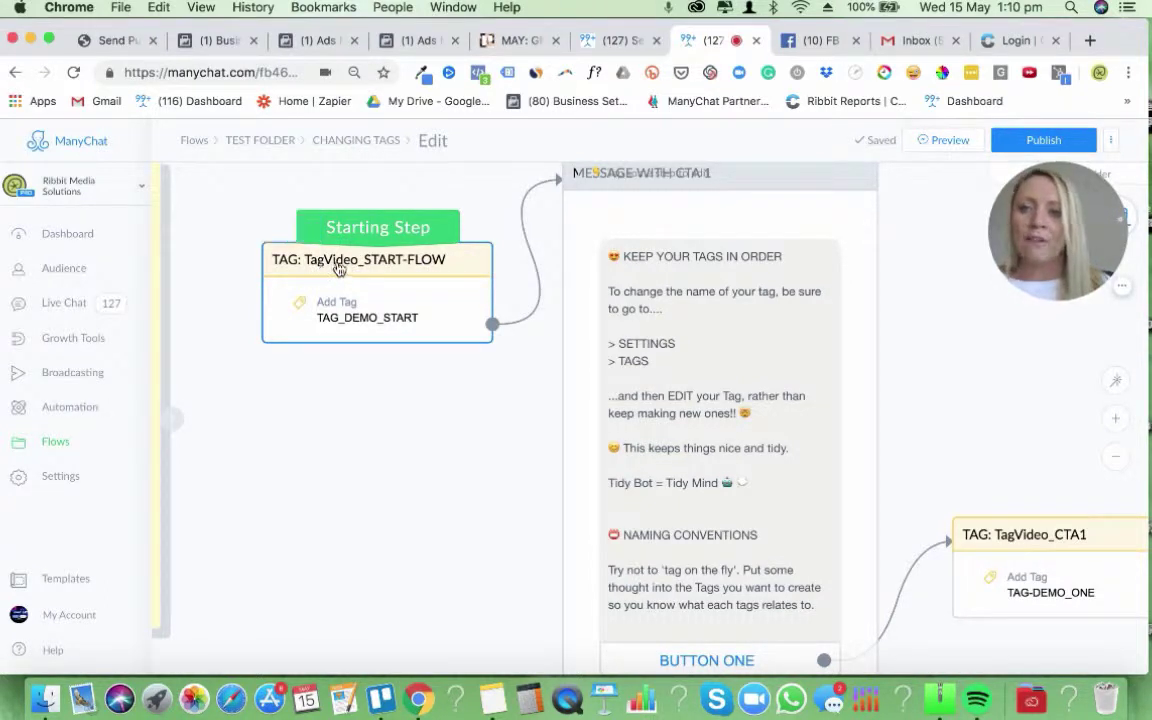
click(310, 270)
click(271, 186)
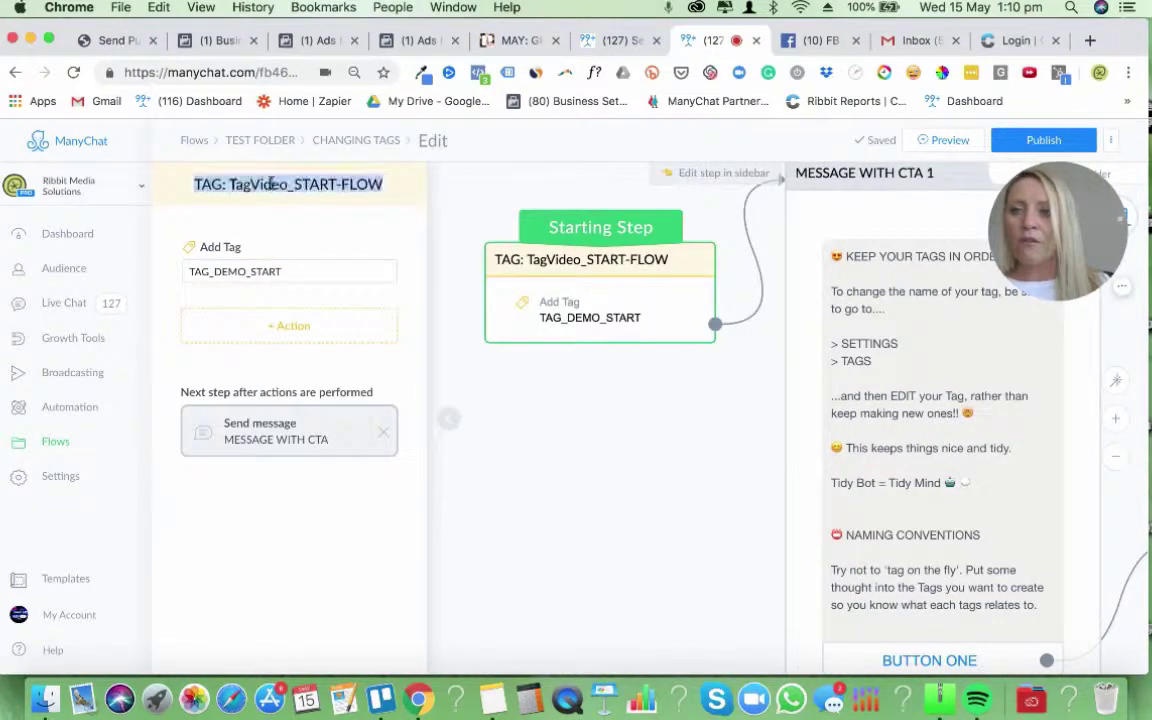
click(230, 183)
key(super+a)
key(super+c)
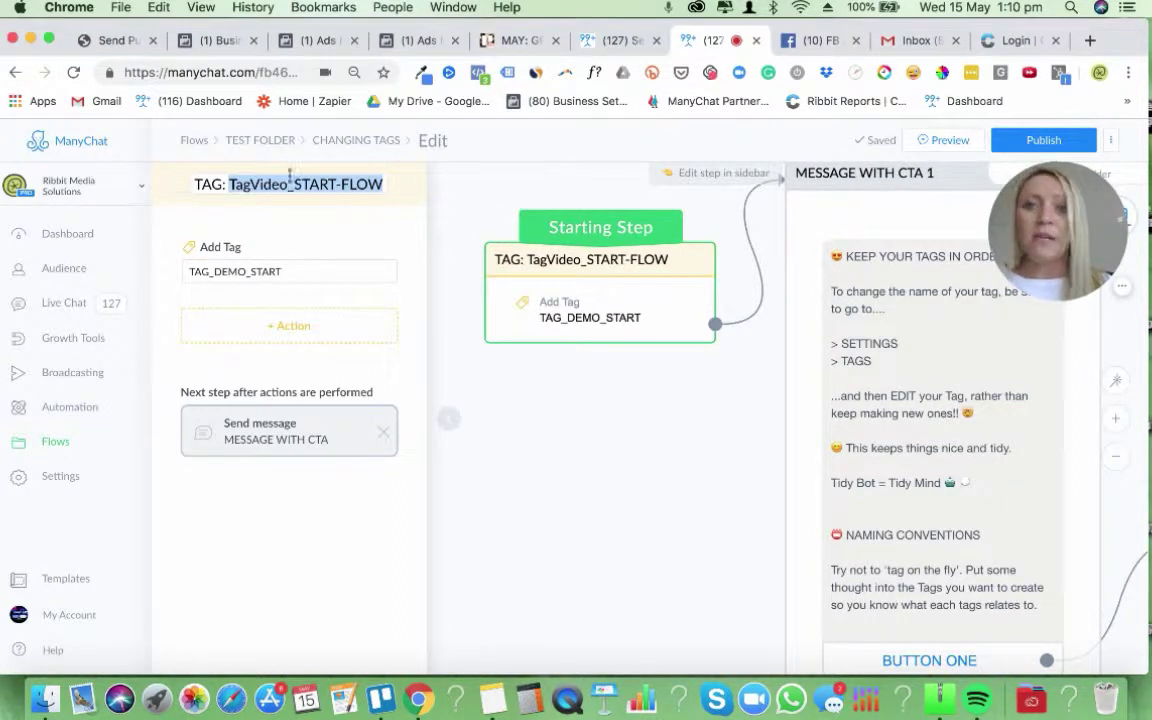
click(560, 365)
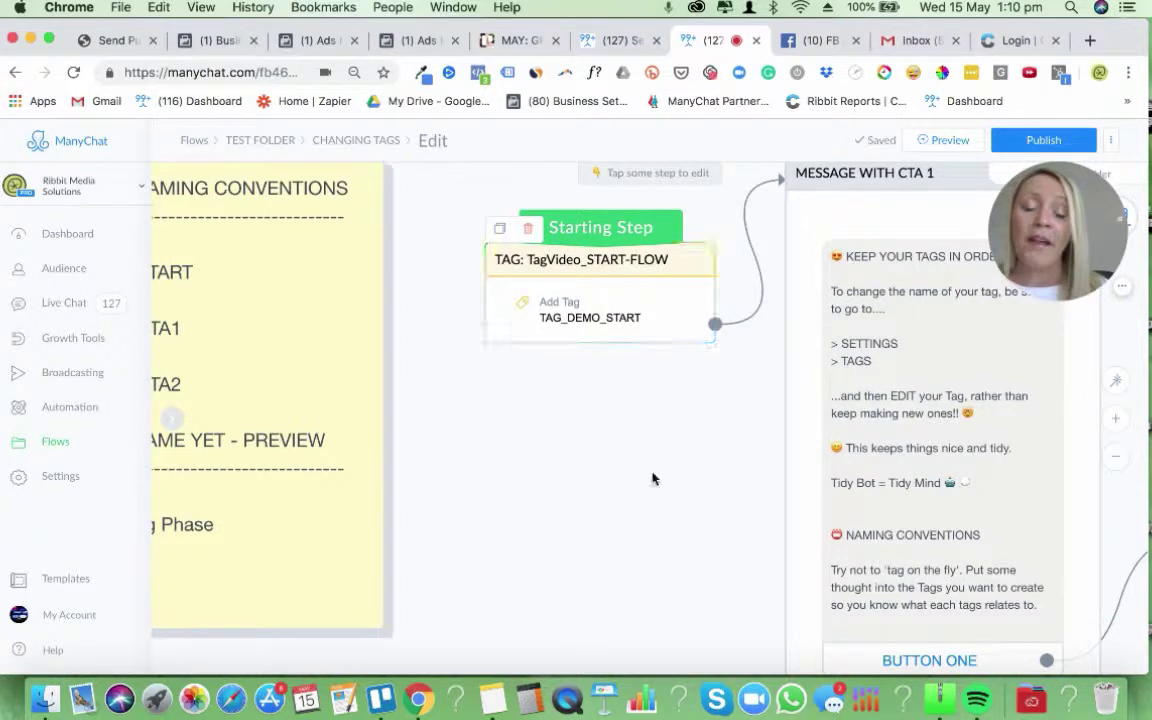
Replace the starting step's tag with a new tag TagVideo_START-FLOW, using the name copied from the step's title
scroll(680, 400, right, 3)
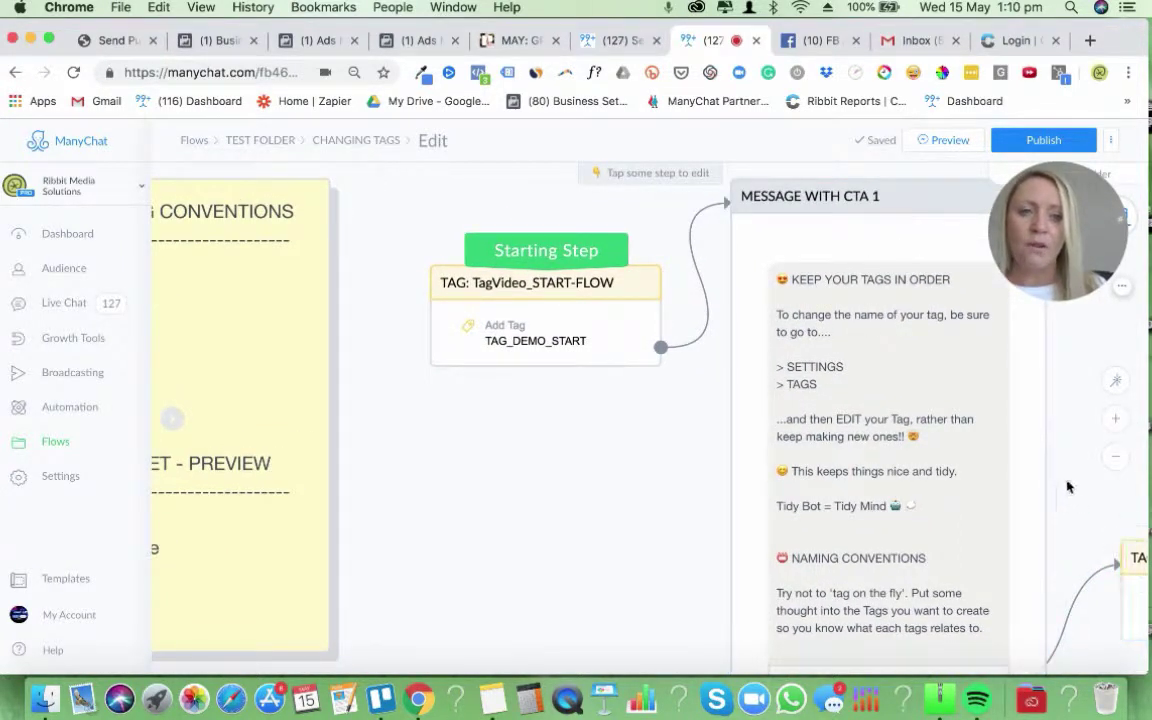
scroll(1029, 492, right, 4)
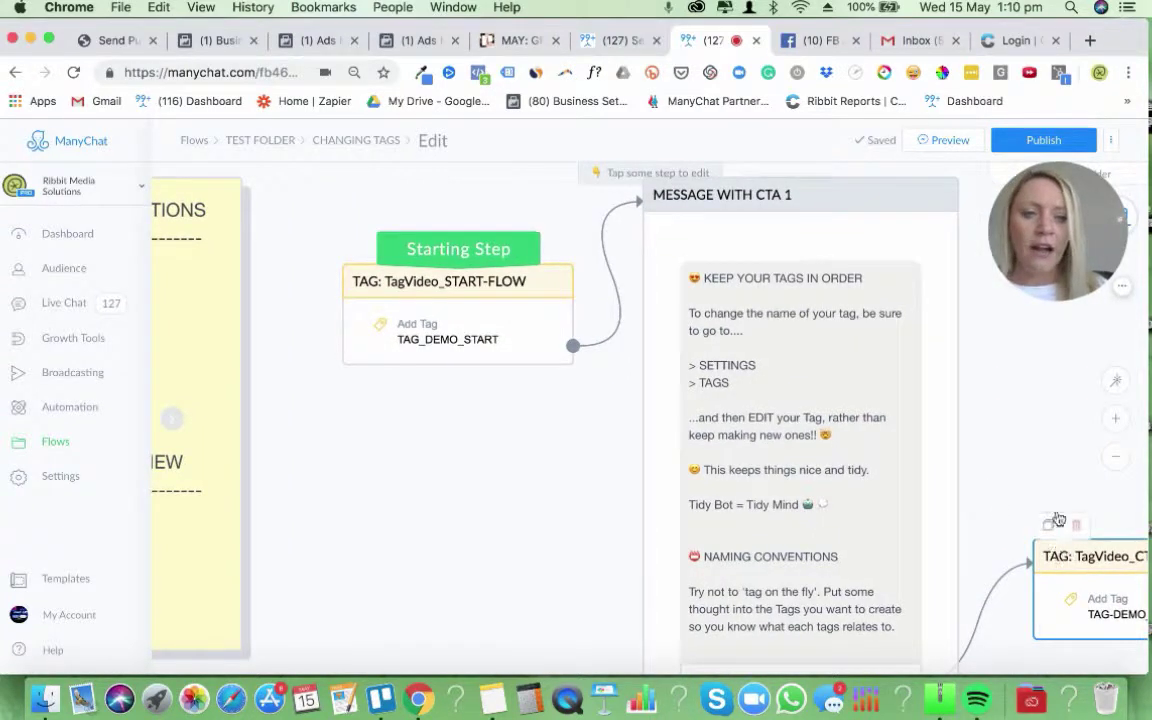
scroll(1020, 438, right, 8)
scroll(1020, 438, down, 3)
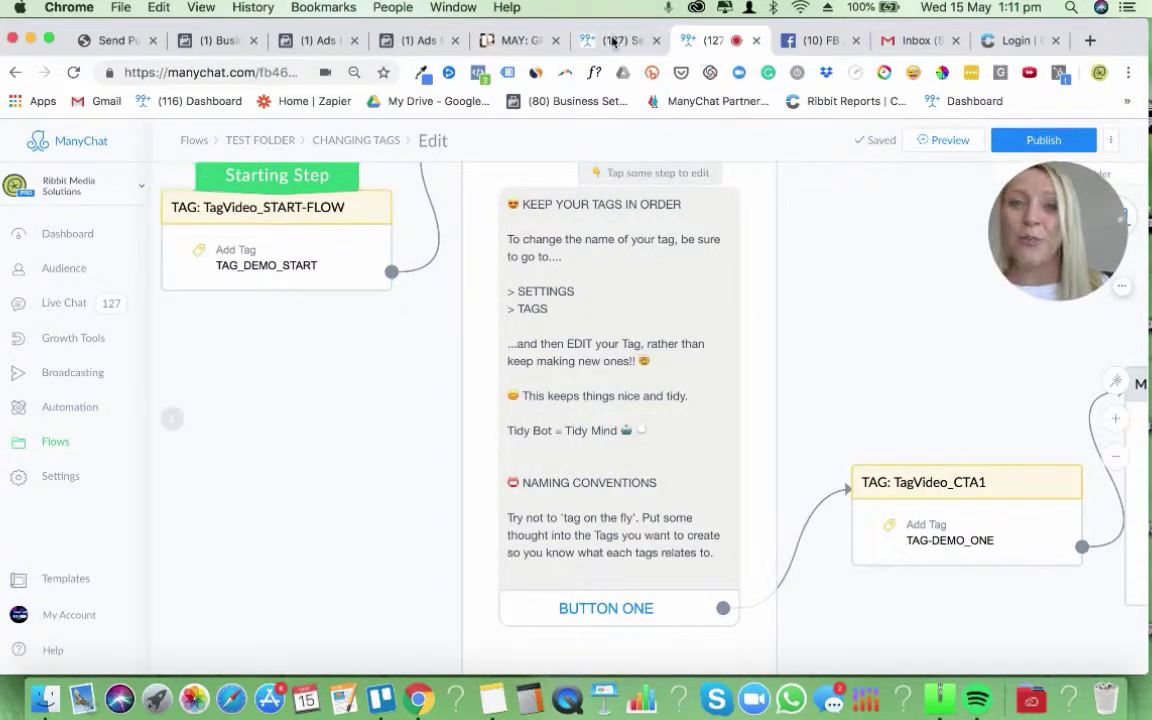
click(303, 264)
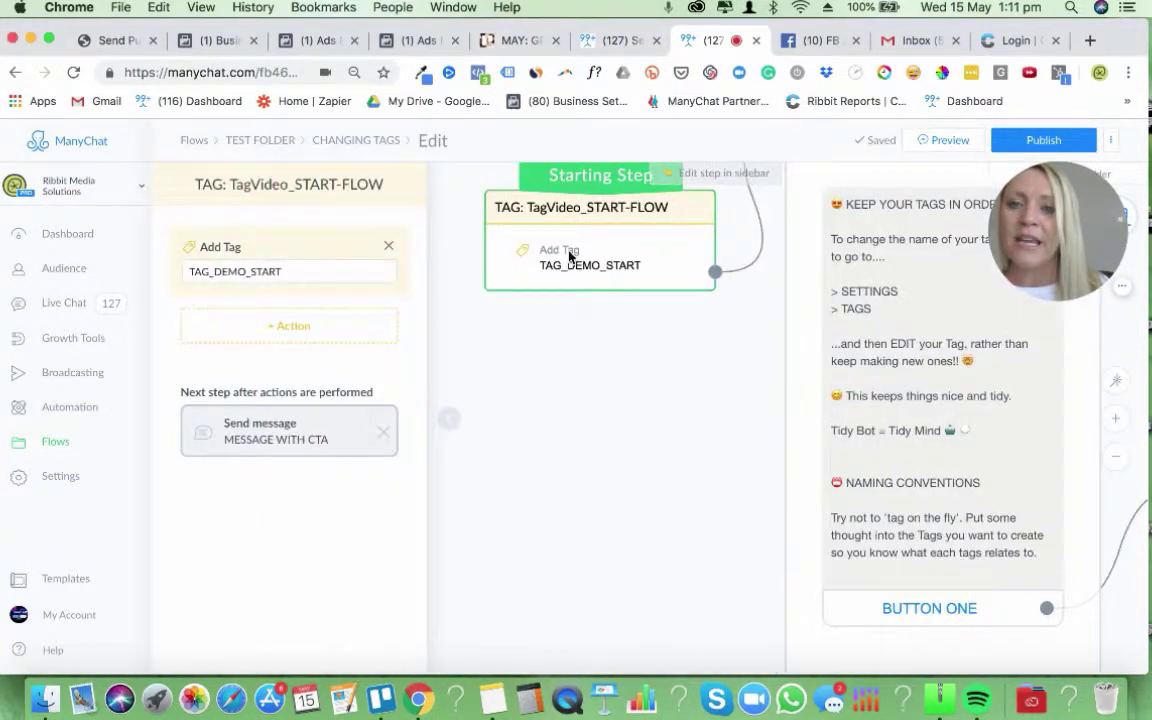
click(190, 270)
key(super+v)
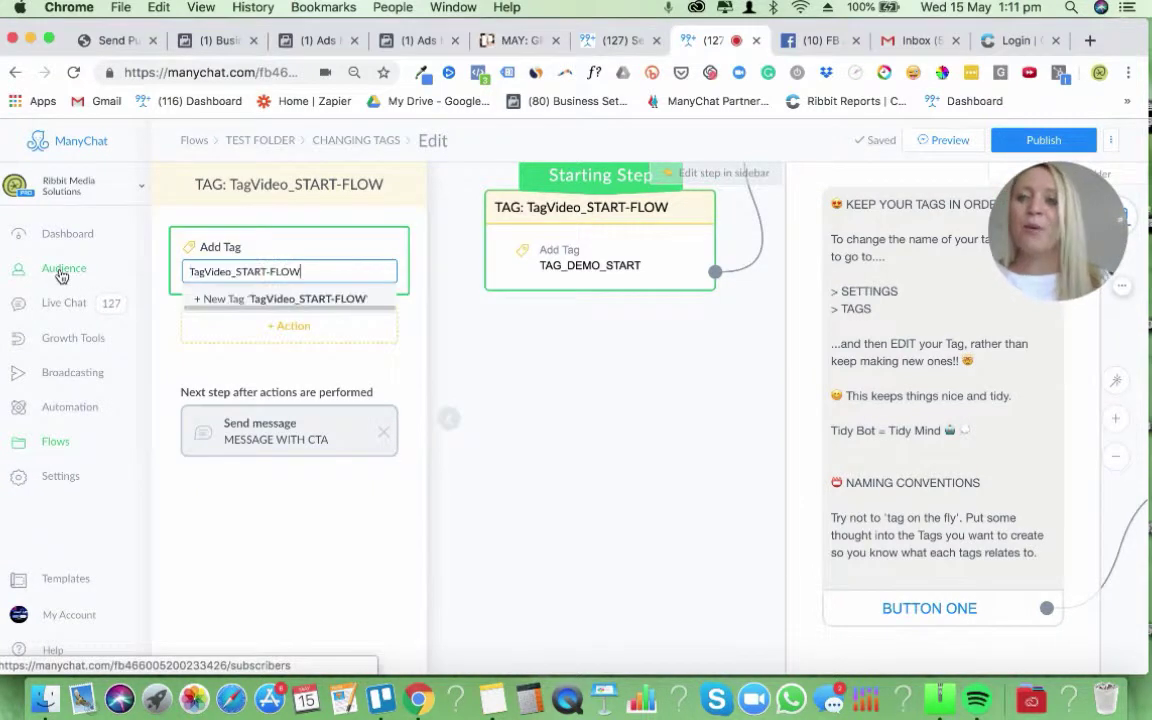
click(328, 298)
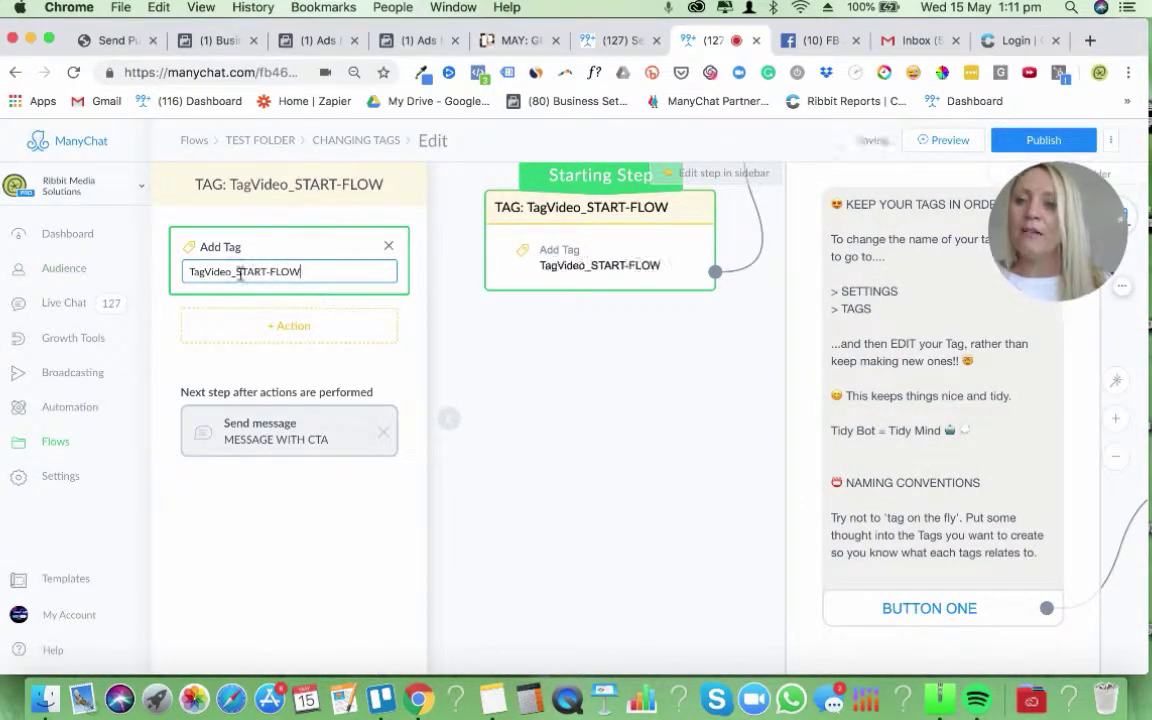
Delete the TagVideo_START-FLOW tag from the tag list in the bot settings and return to the flow editor
click(630, 44)
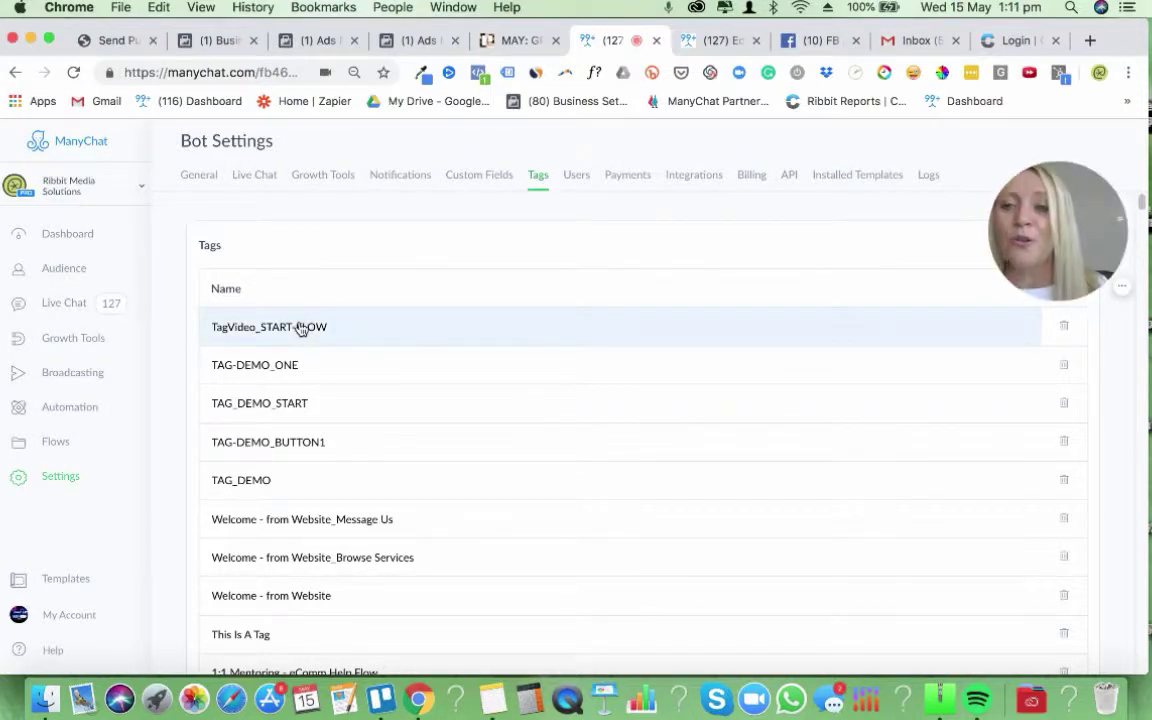
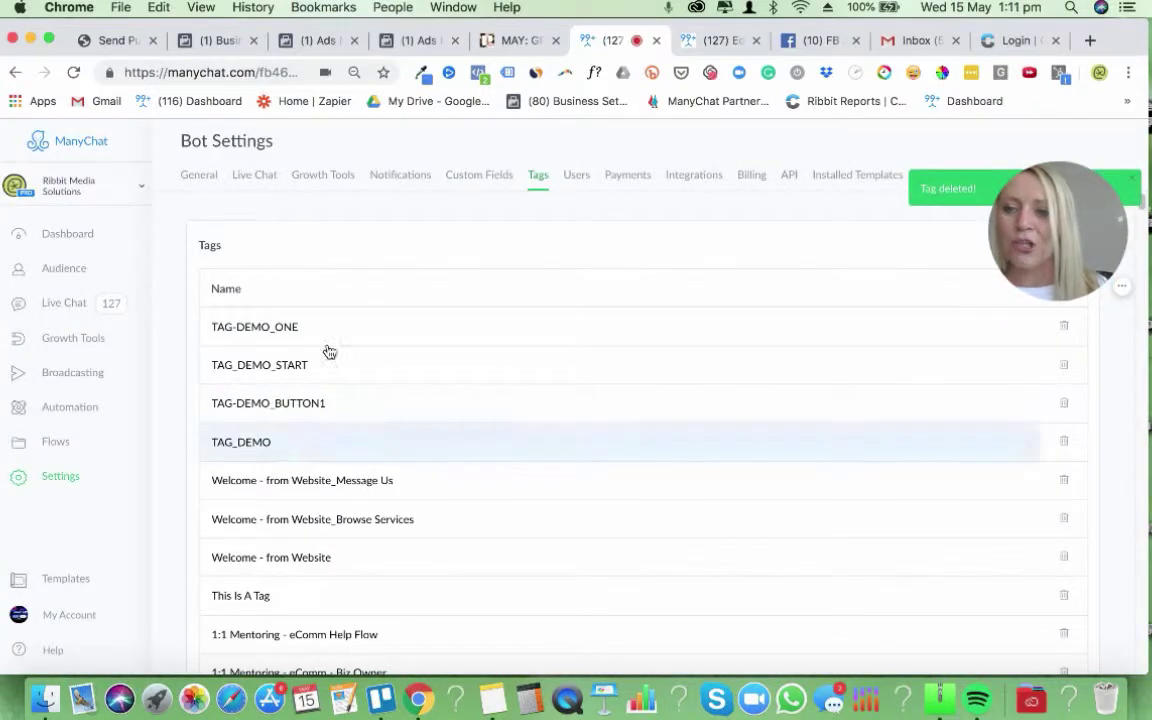
click(717, 41)
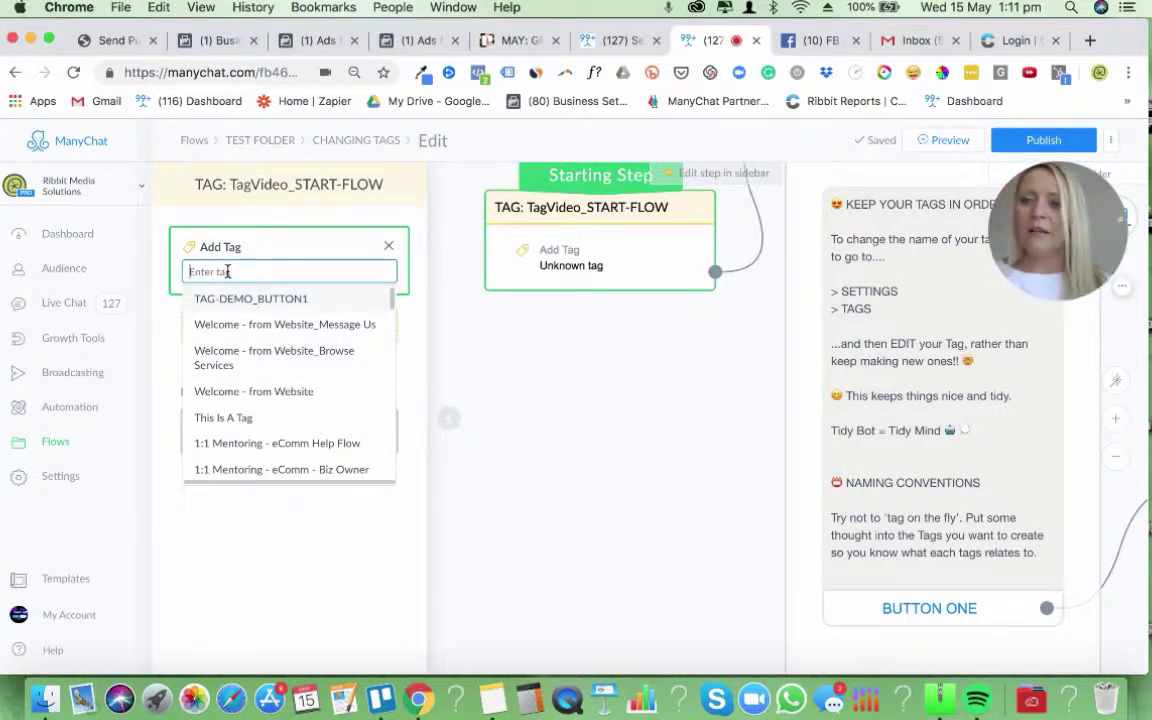
click(612, 40)
click(717, 41)
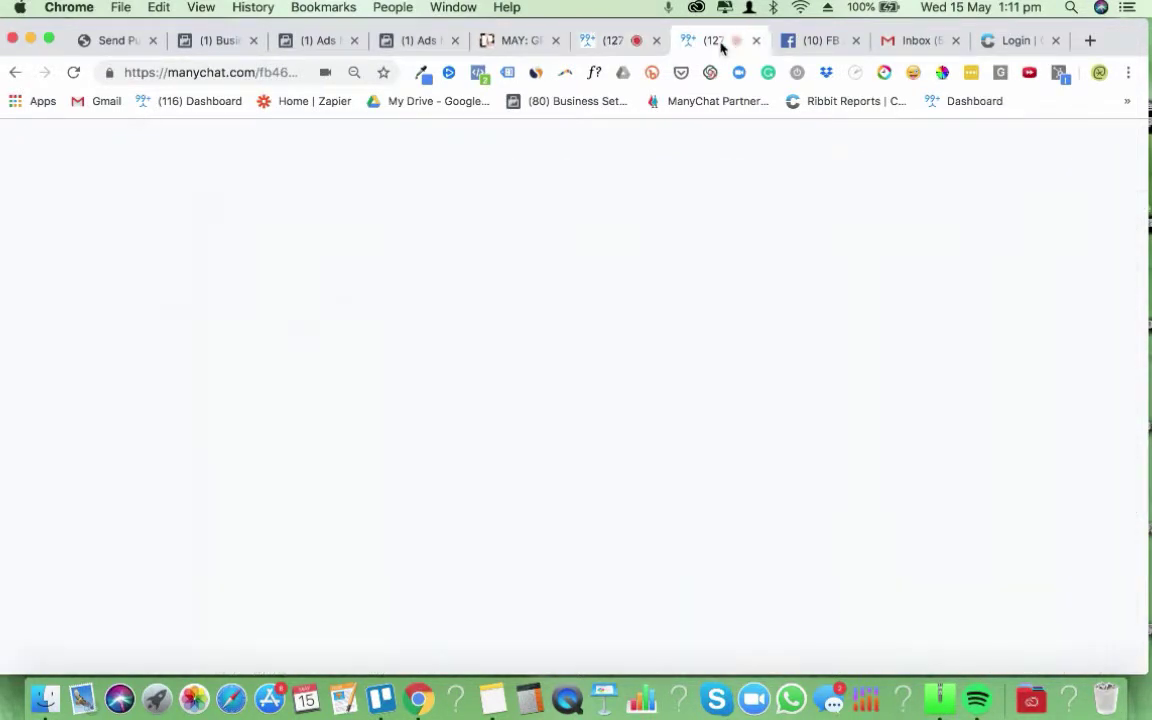
Assign the existing tag TAG_DEMO to the starting step and close its editing sidebar
text(TAG)
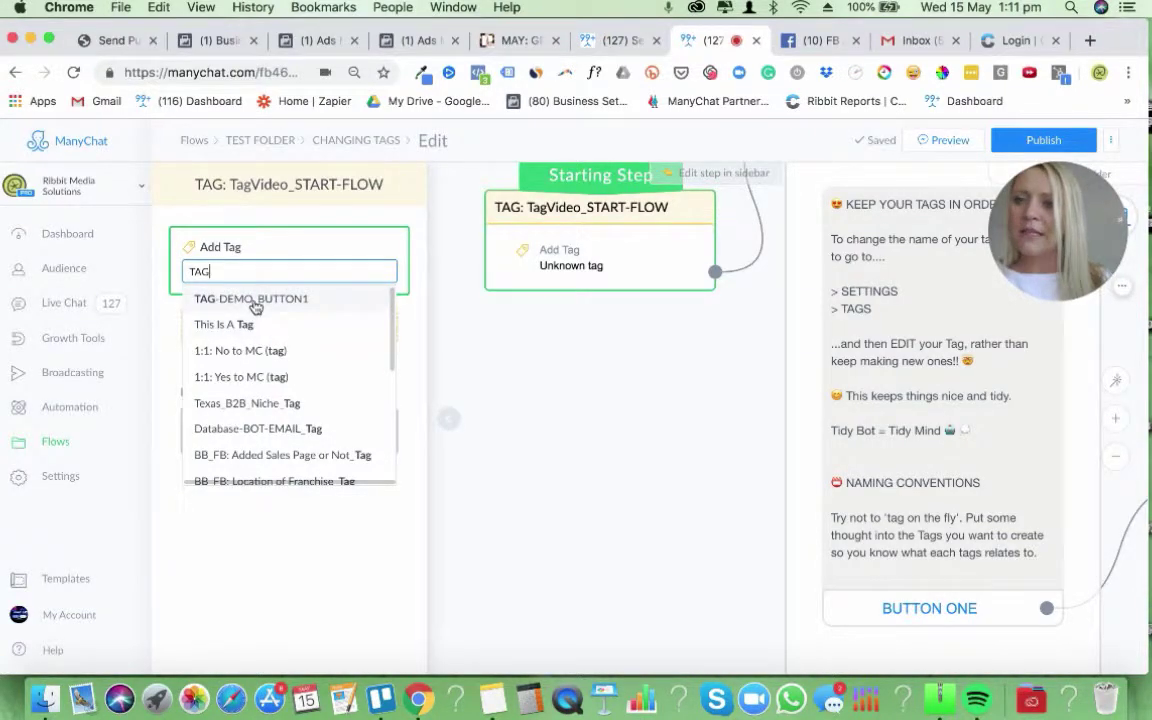
text(_)
click(250, 300)
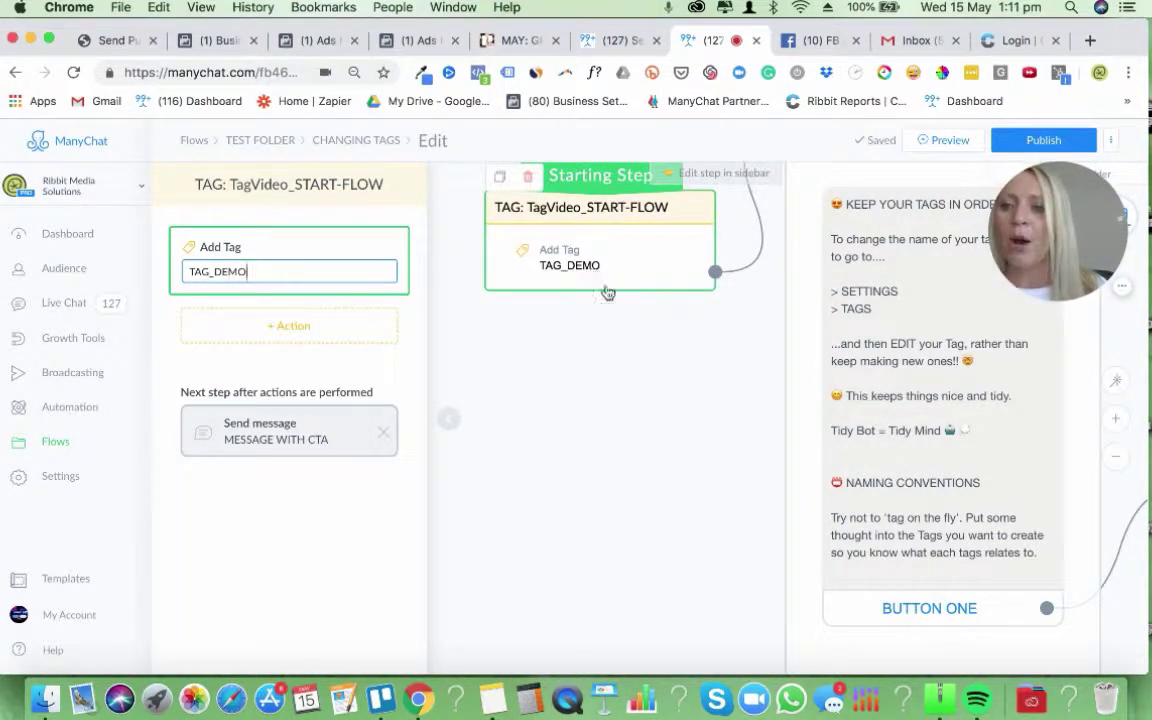
click(684, 362)
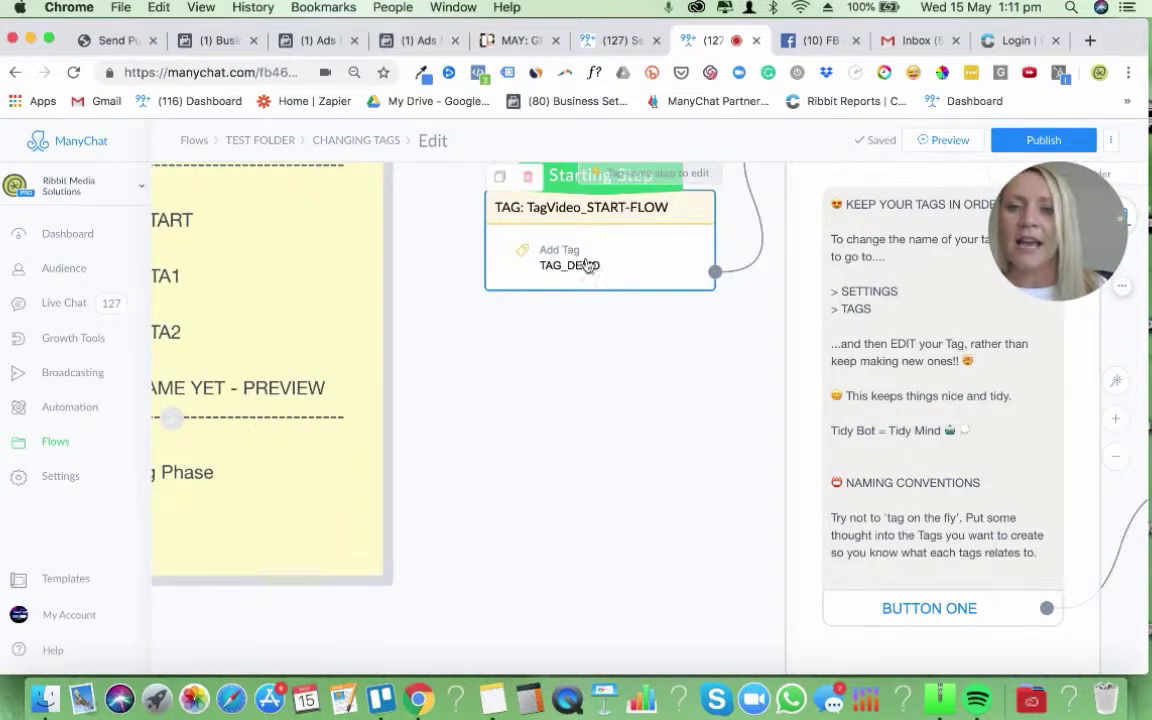
Delete the duplicate TAG_DEMO_START tag in the bot settings and check the starting step in the flow
click(617, 41)
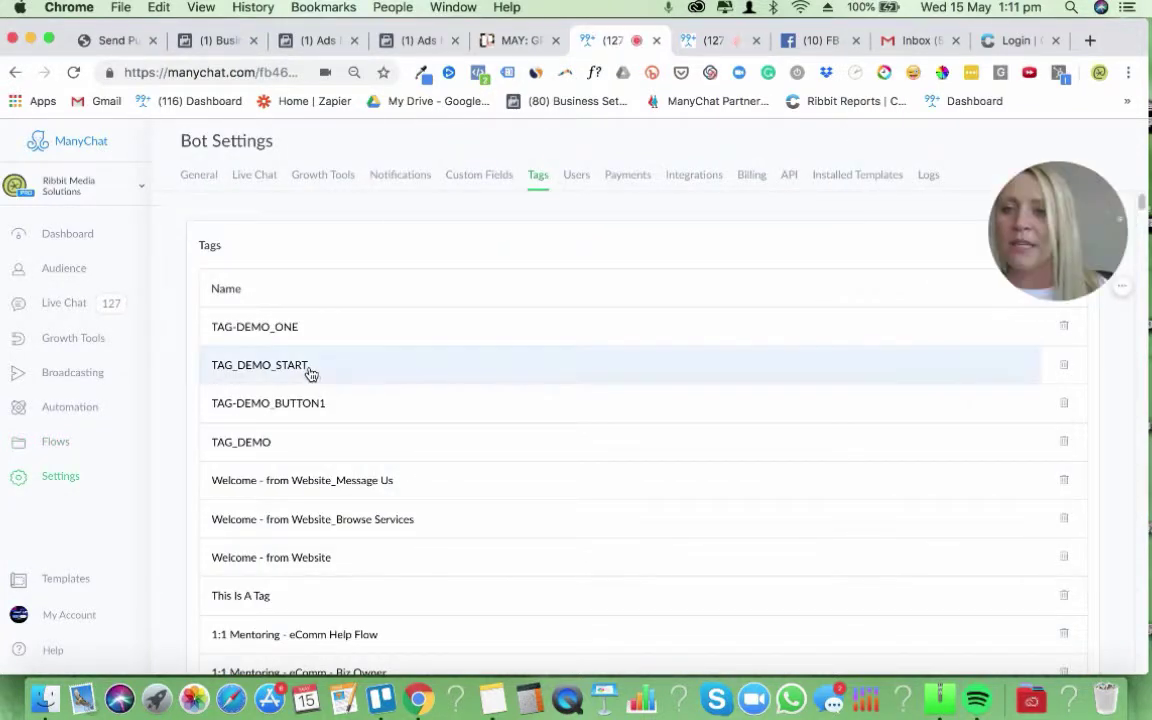
click(291, 446)
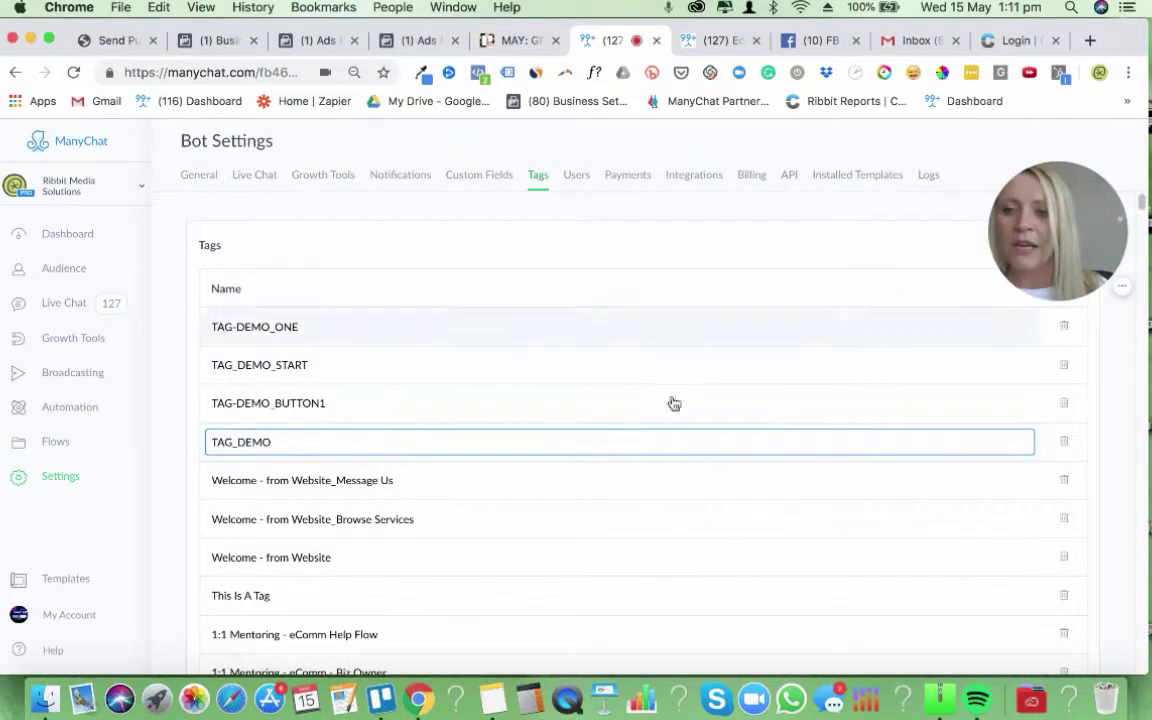
click(1063, 366)
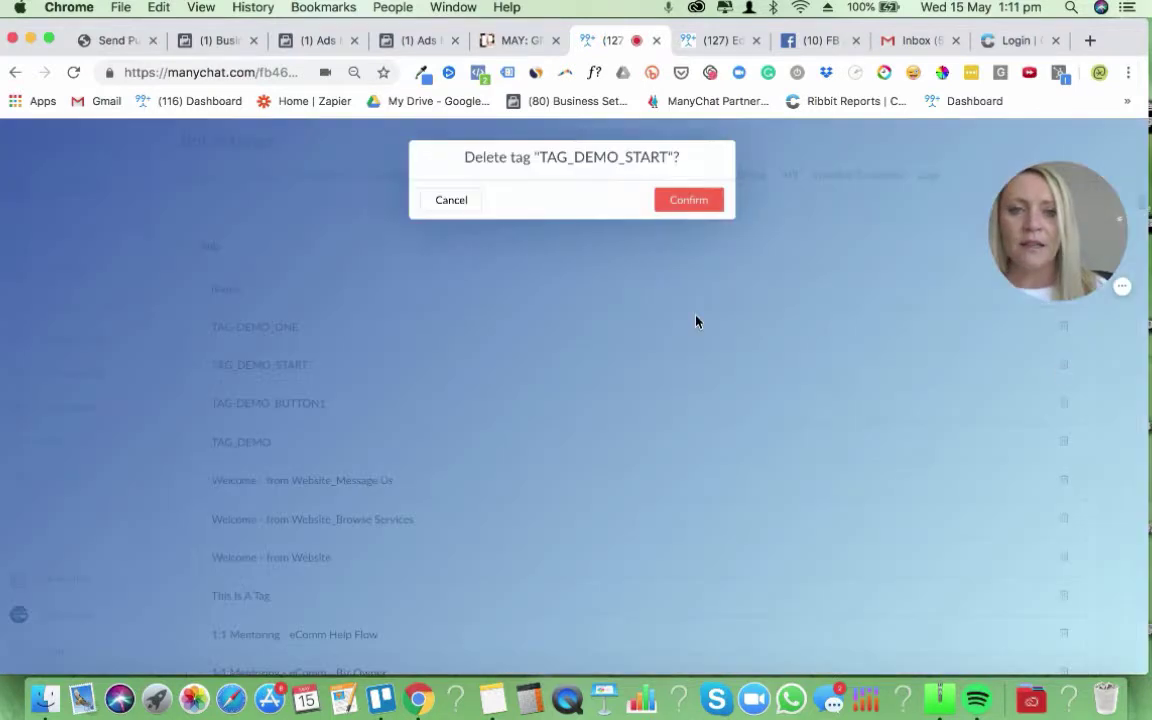
click(690, 201)
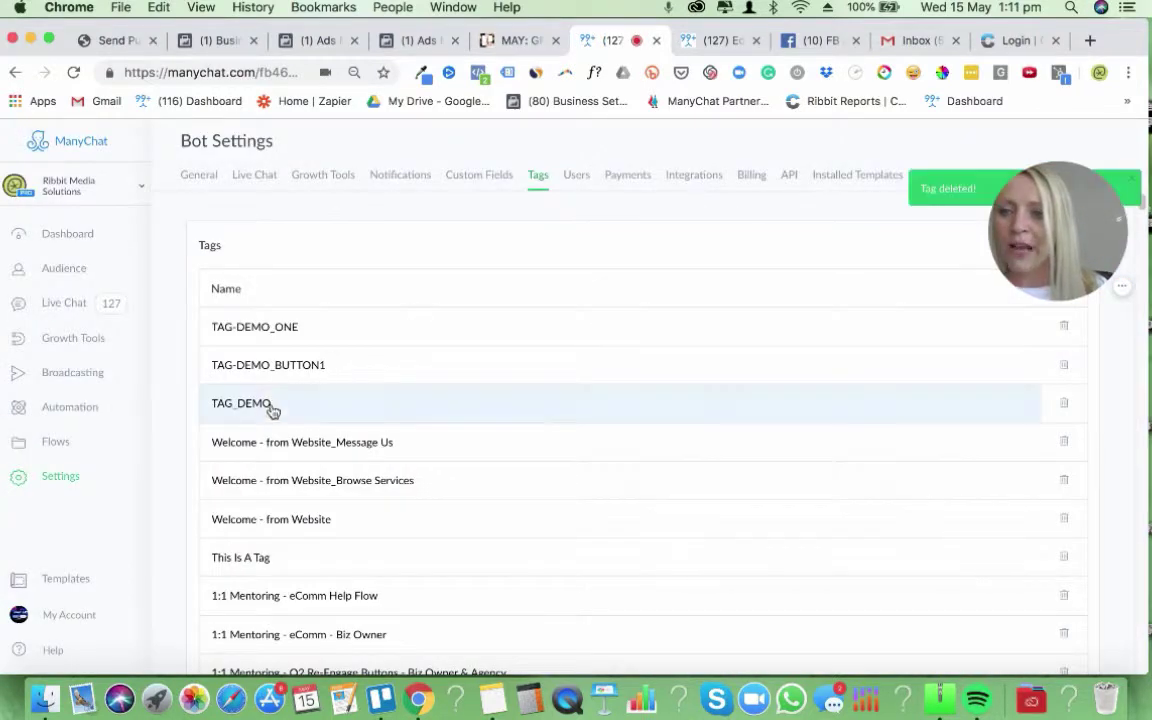
click(709, 42)
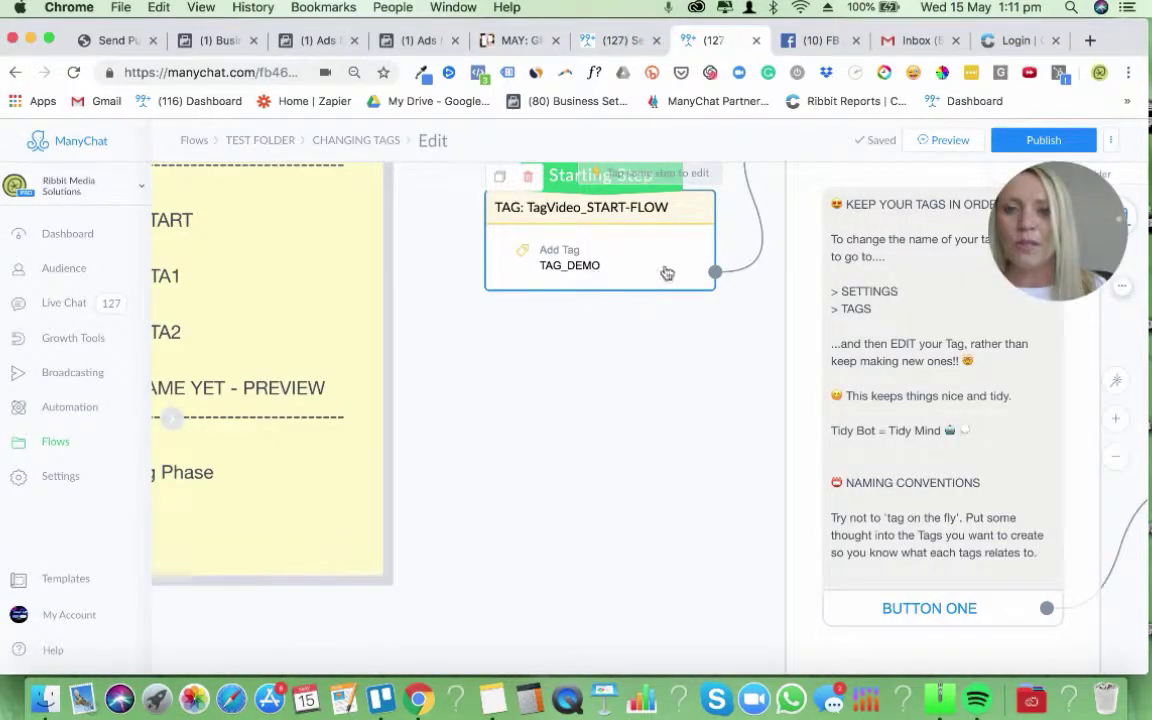
Rename the TAG_DEMO tag to TAG_DEMO_START in the bot settings' tag list
click(610, 40)
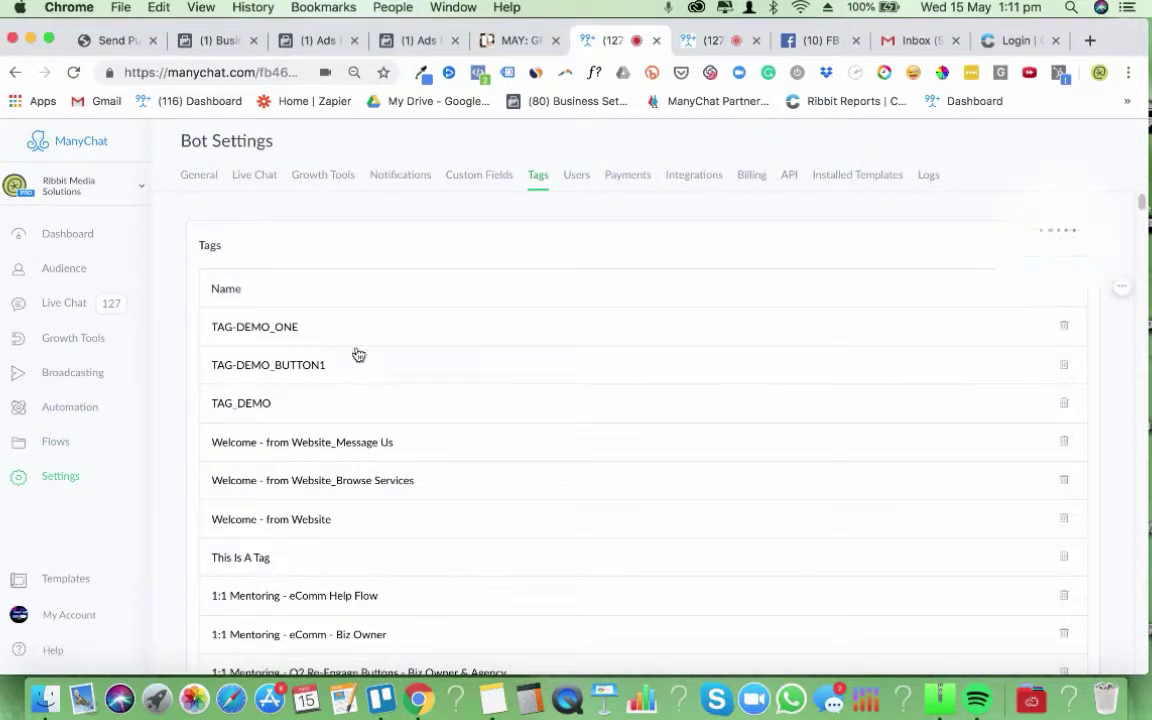
click(286, 402)
text(_)
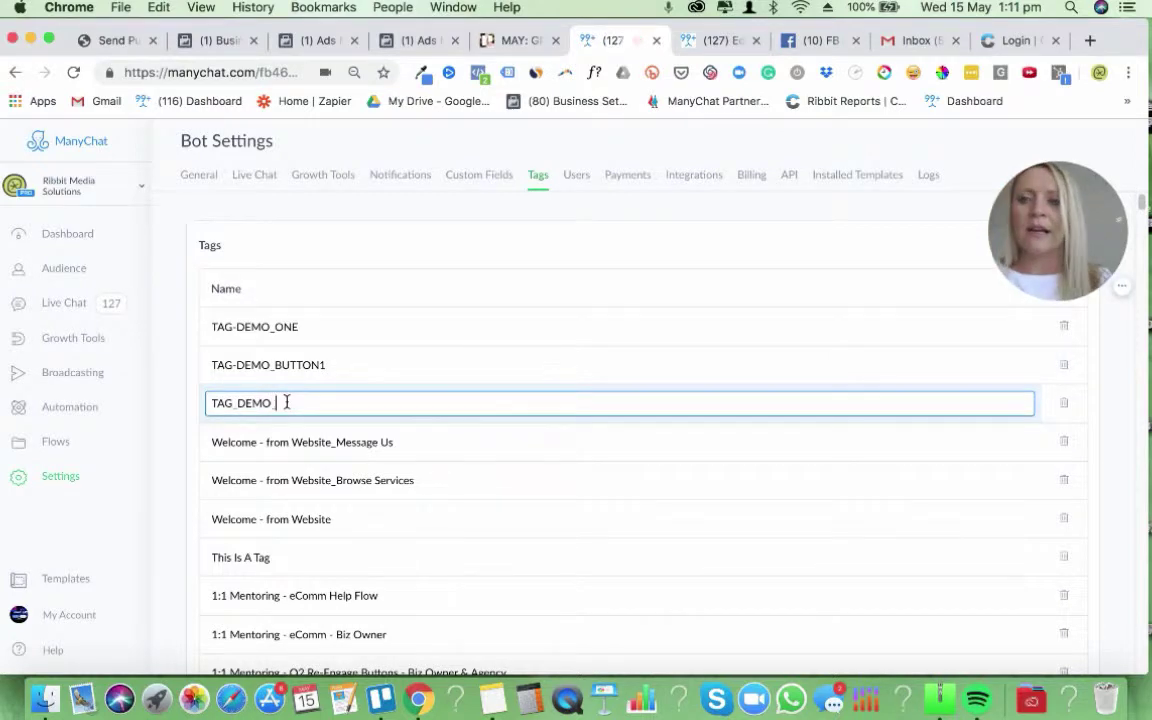
text(START)
key(Return)
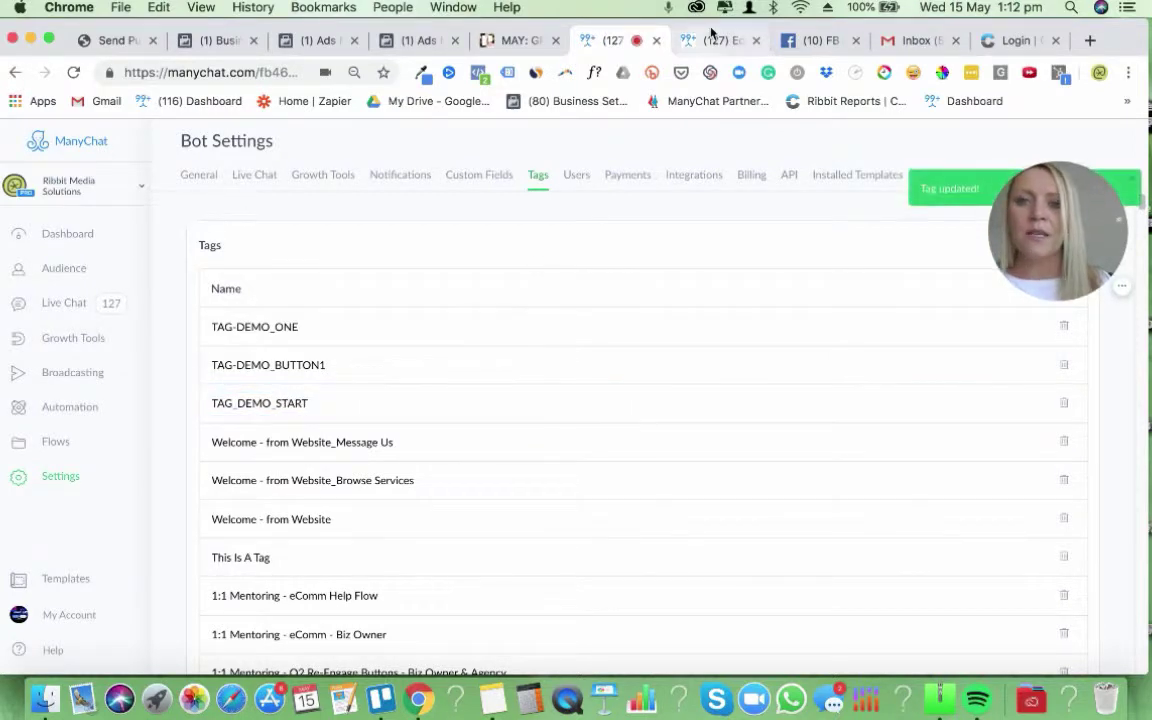
Return to the flow editor and copy TagVideo_CTA1 from the title of the action step following BUTTON ONE
click(724, 40)
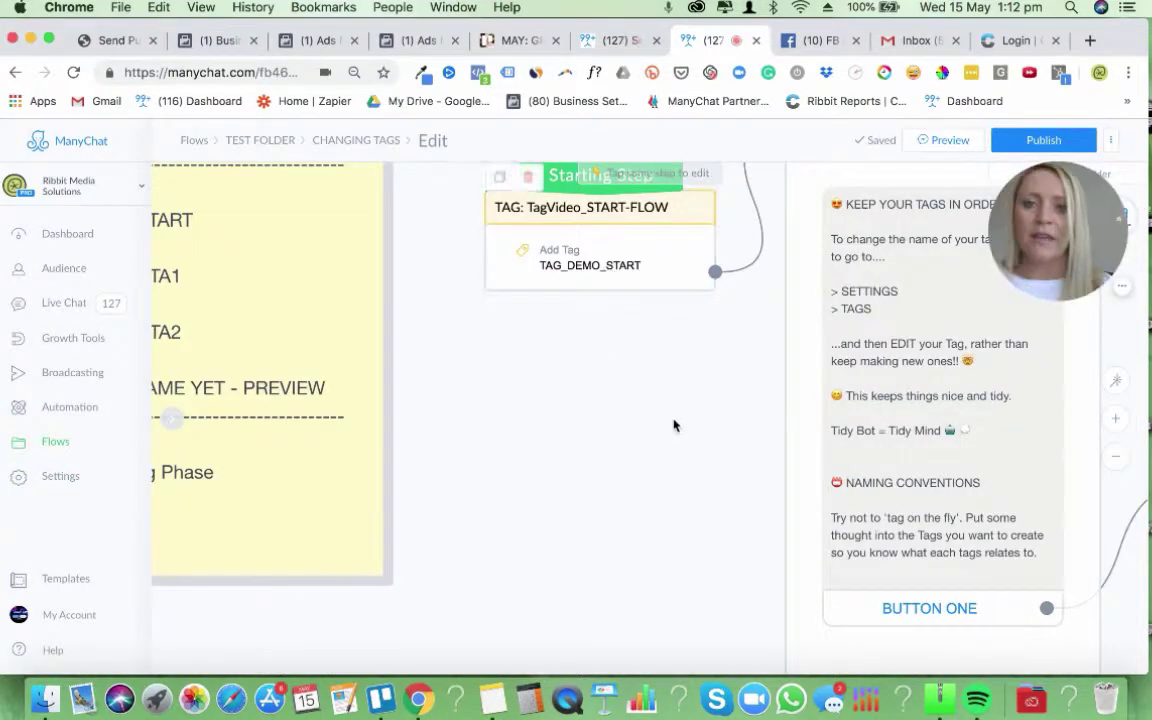
drag(673, 425, 288, 357)
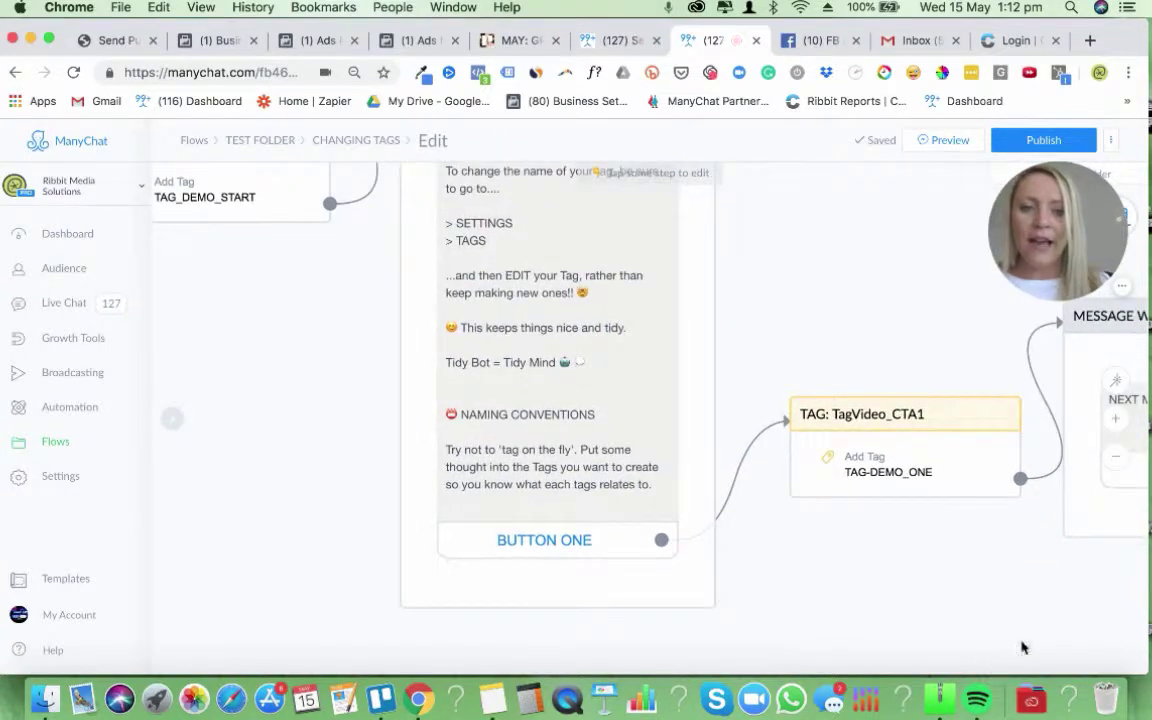
click(1116, 456)
scroll(887, 571, right, 5)
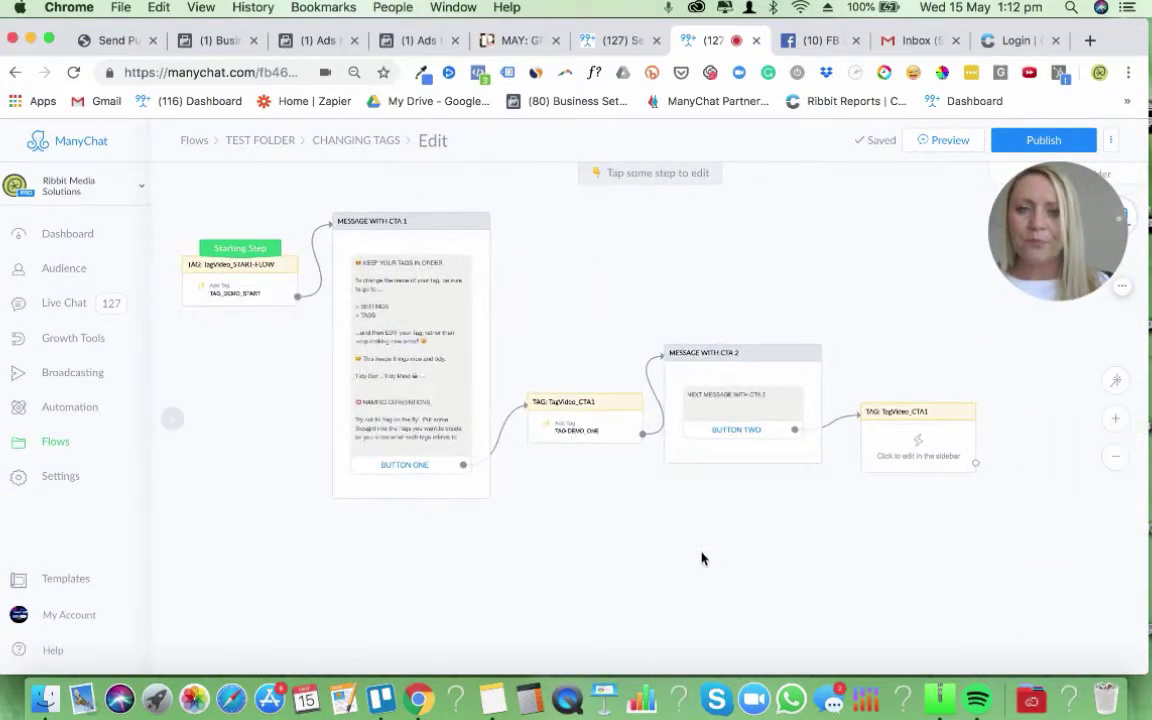
click(598, 440)
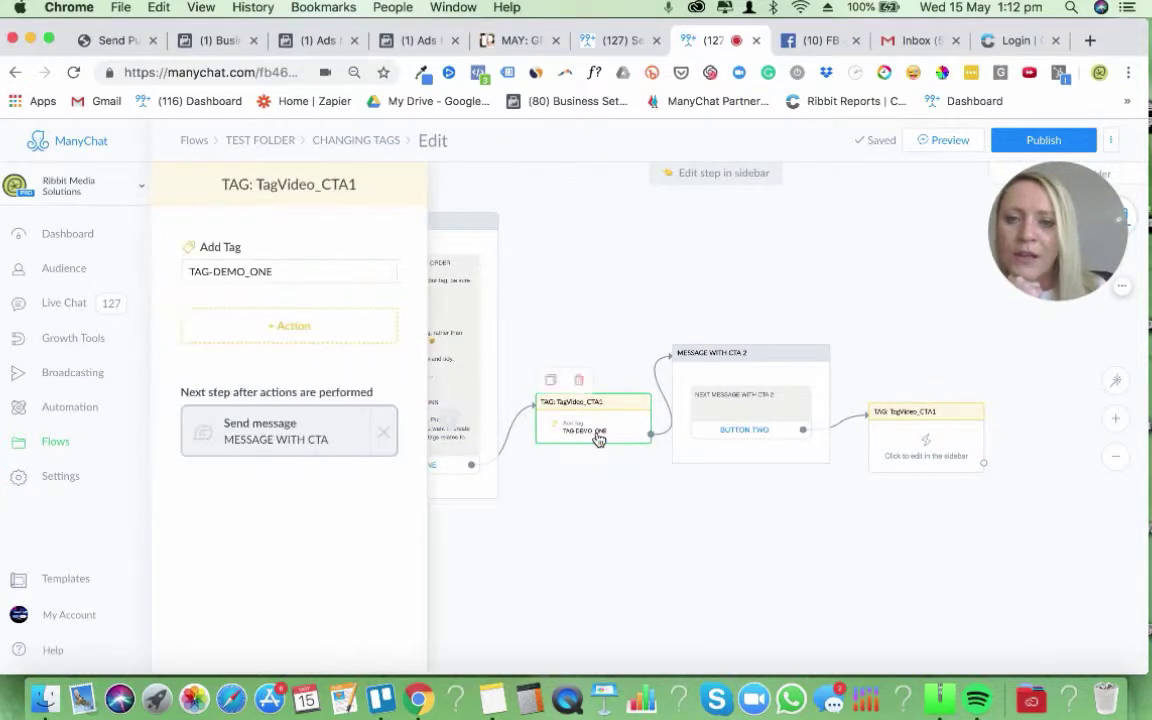
click(260, 180)
click(257, 180)
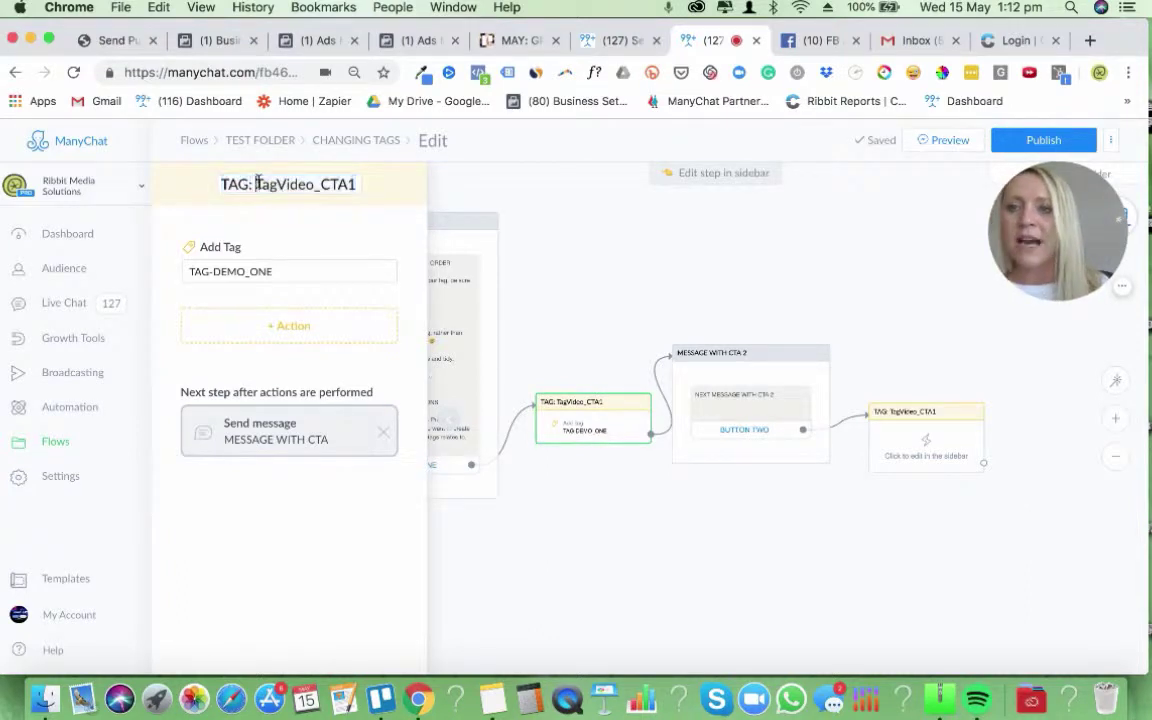
double_click(322, 184)
key(super+c)
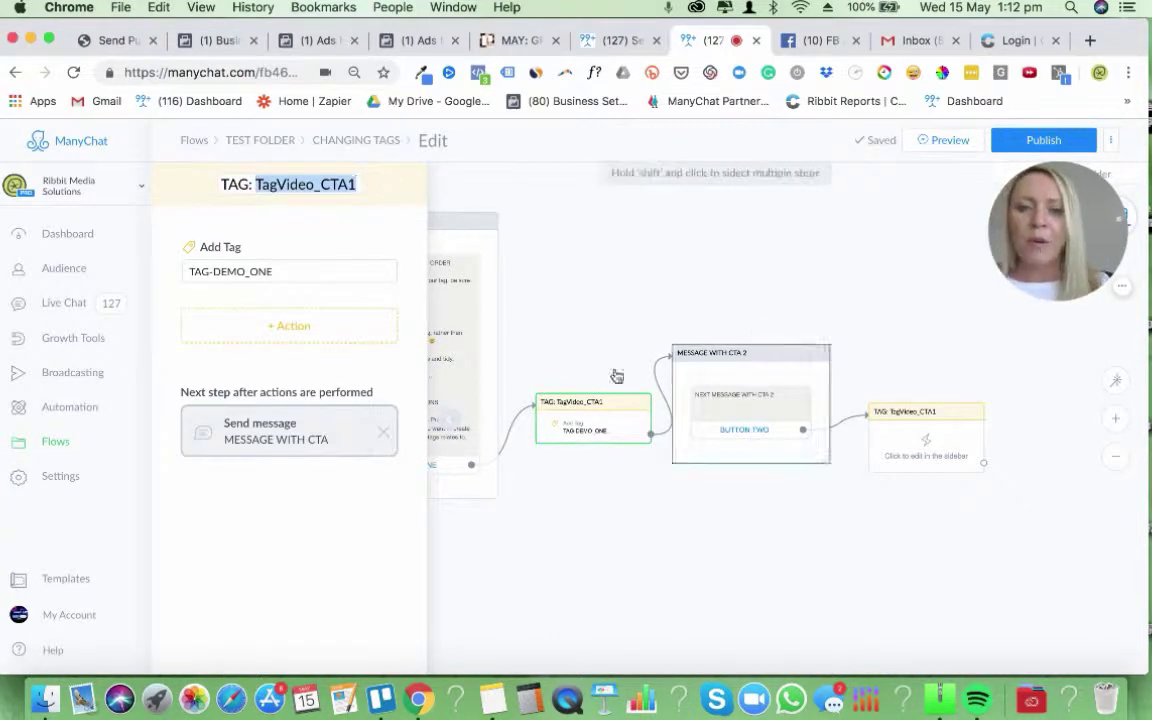
click(633, 537)
Rename the TAG-DEMO_ONE tag to TagVideo_CTA1 in the bot settings and check the tag in the flow
click(610, 40)
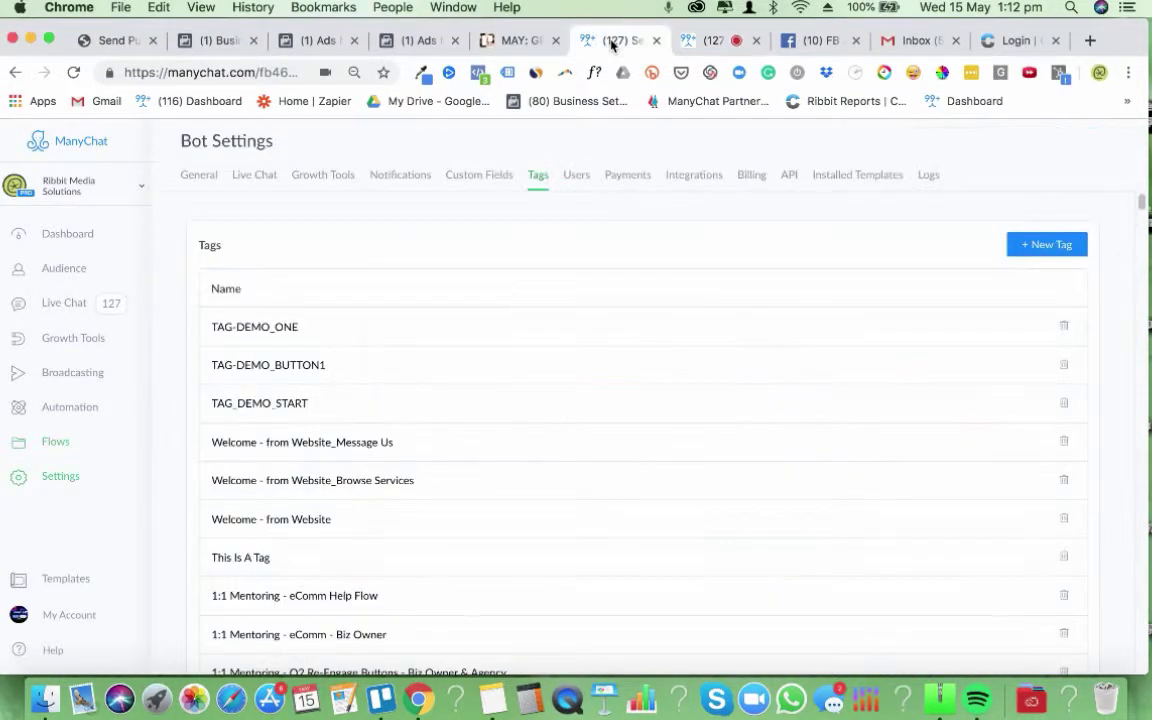
click(285, 327)
drag(316, 329, 134, 334)
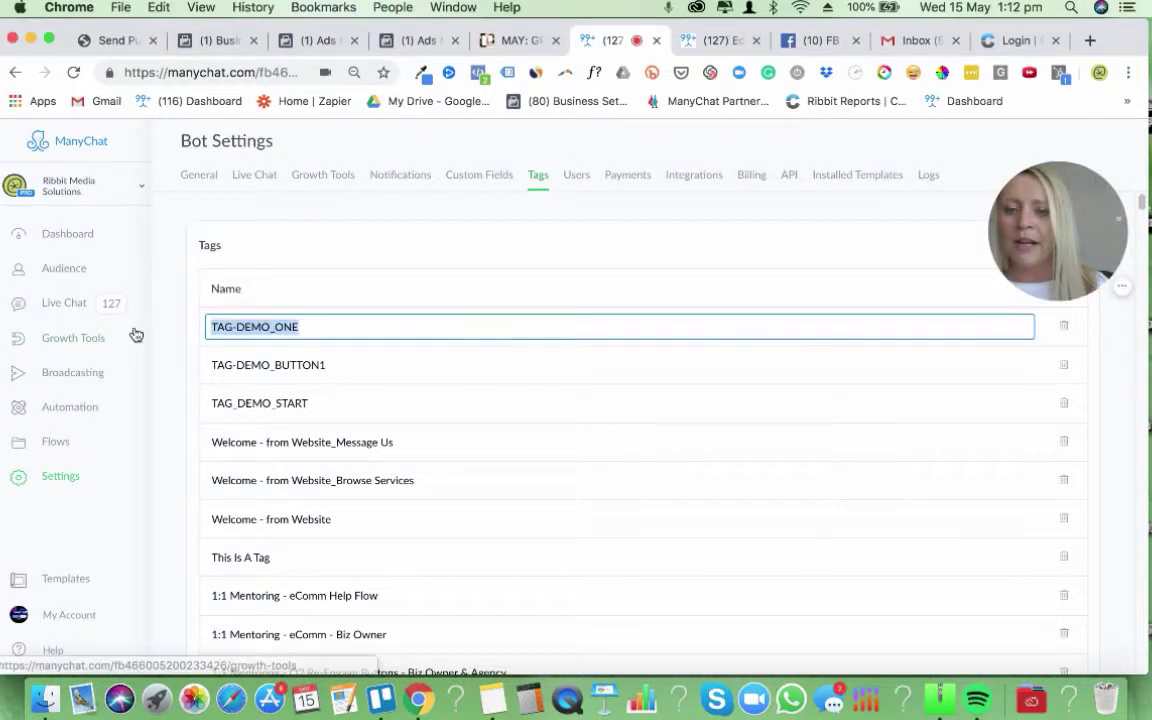
key(super+v)
click(540, 278)
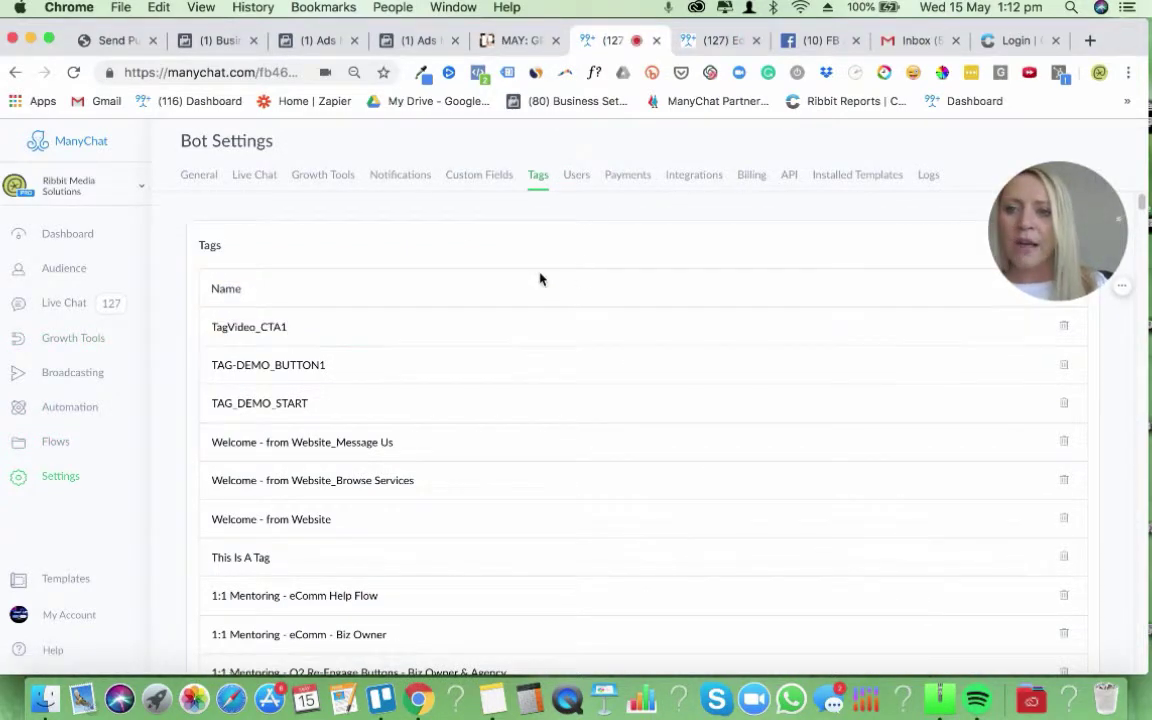
click(708, 40)
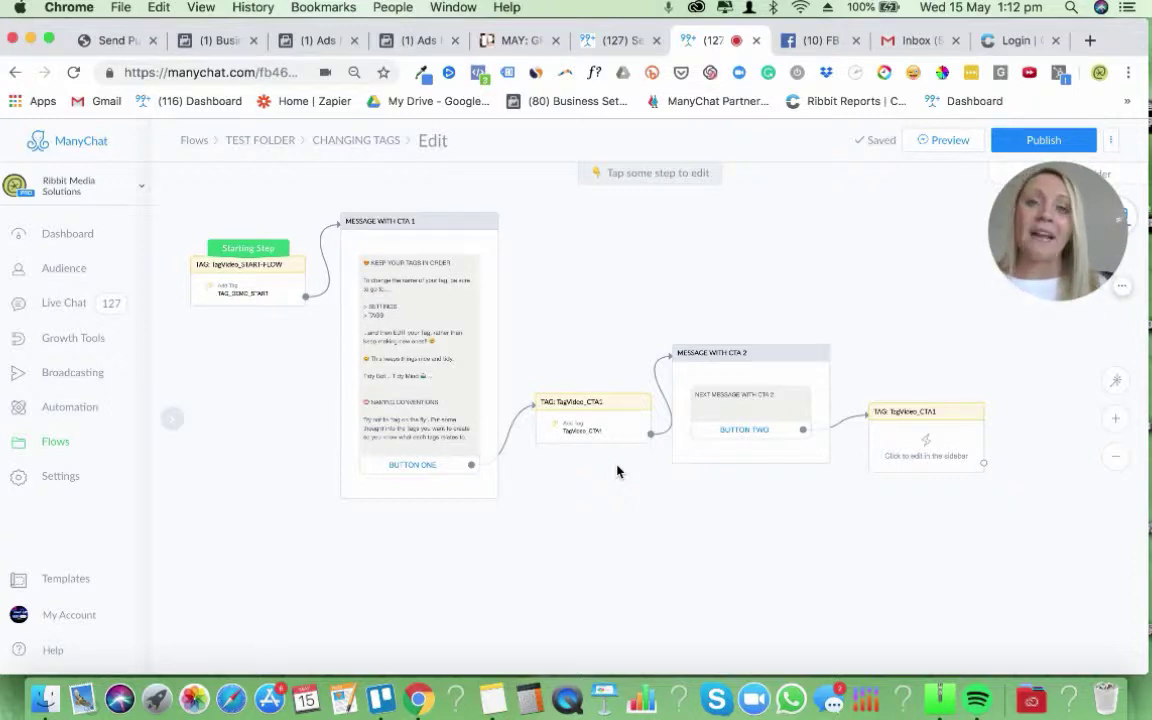
Delete the unused TAG-DEMO_BUTTON1 tag from the bot settings' tag list and return to the flow editor
click(604, 44)
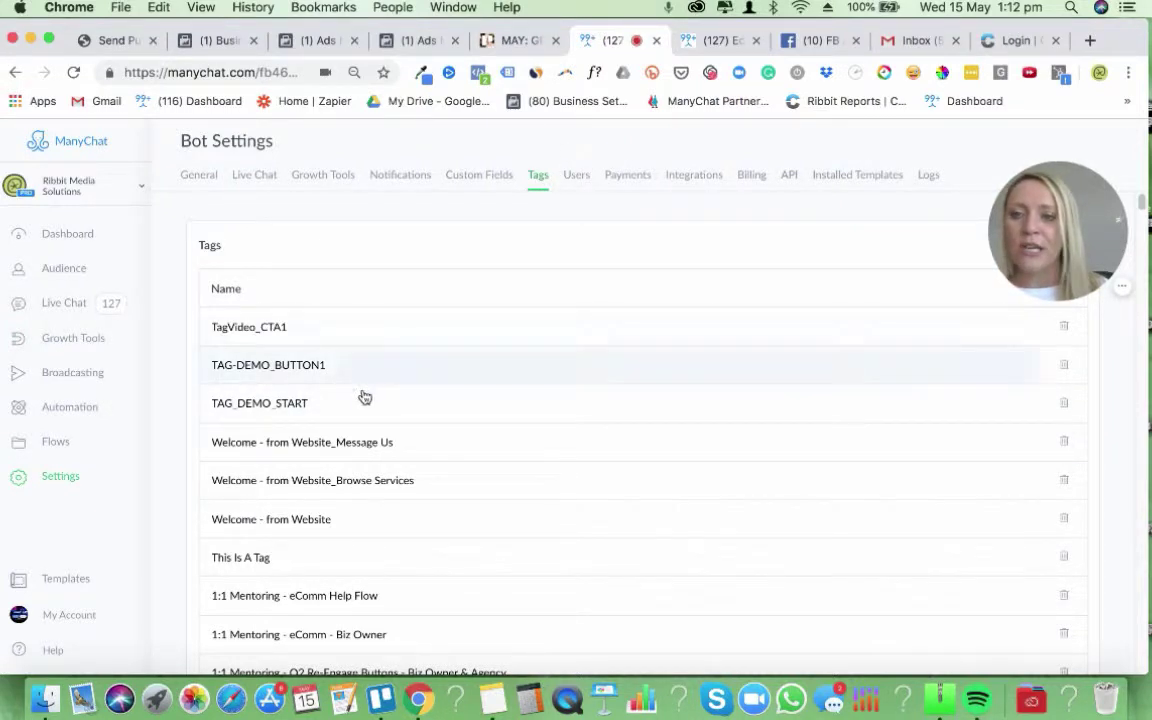
click(1065, 369)
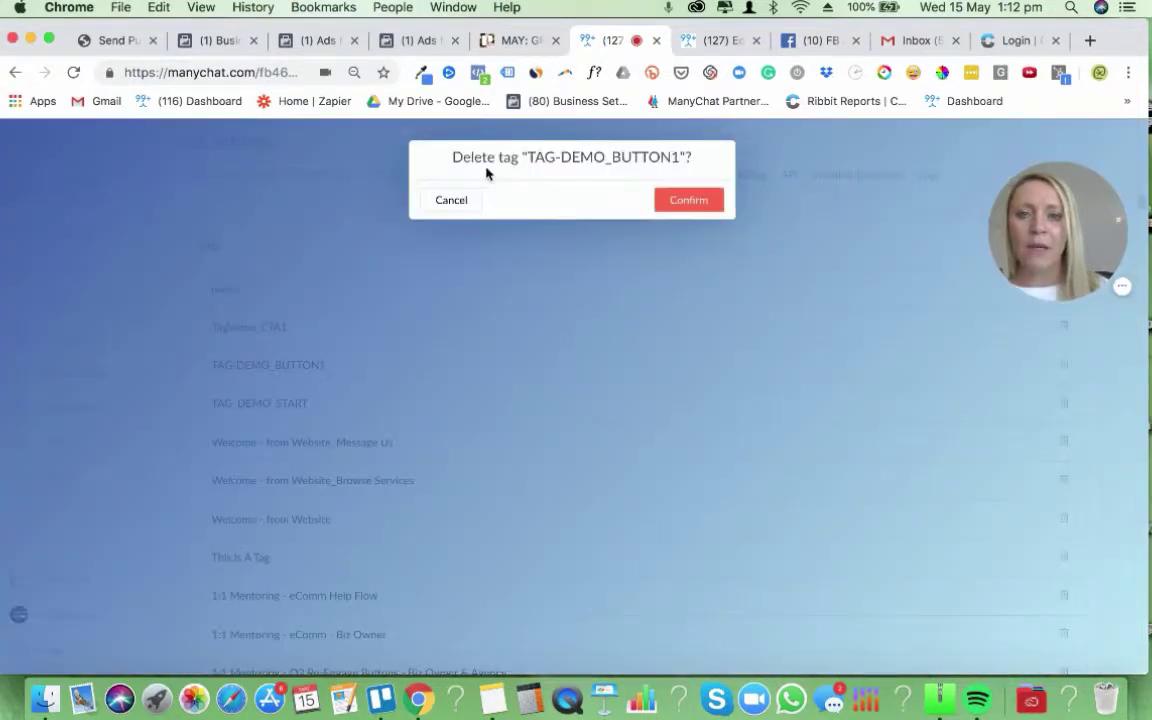
click(697, 201)
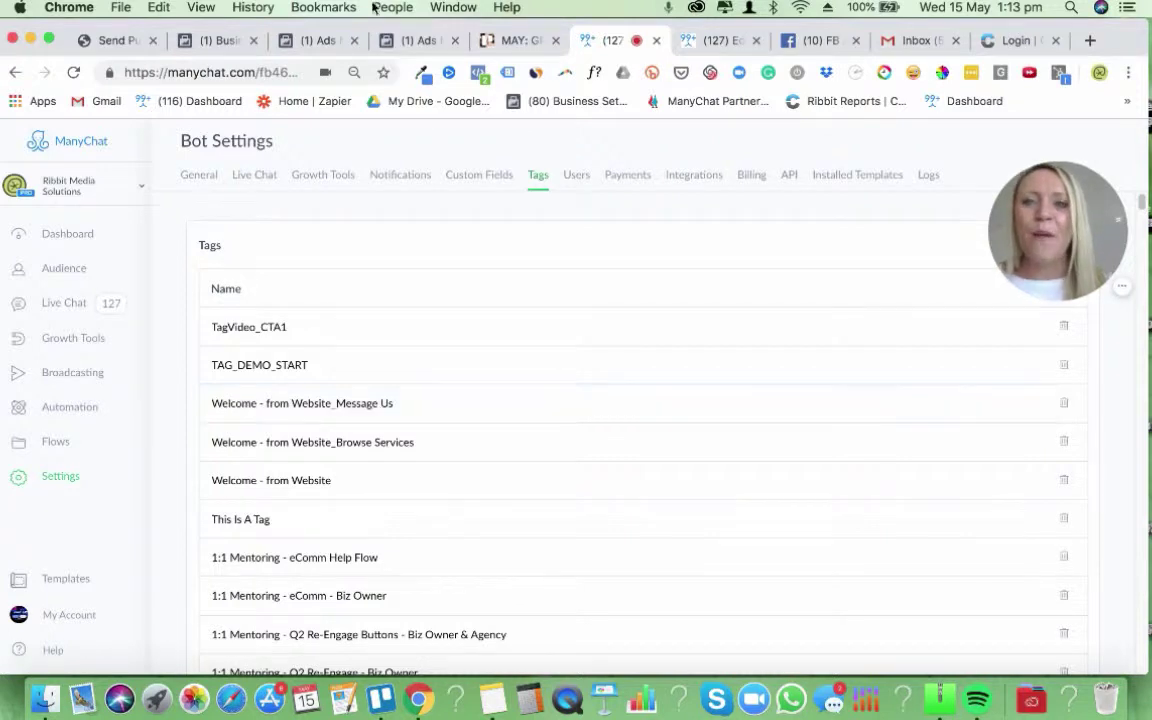
click(697, 41)
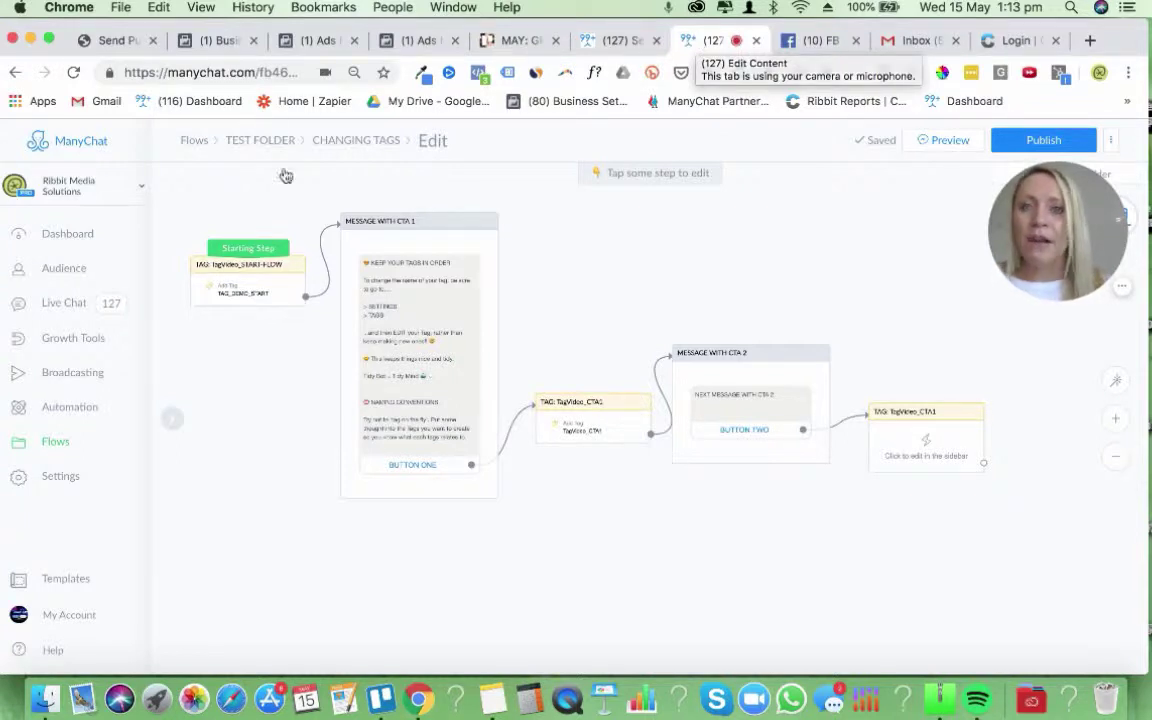
drag(267, 373, 504, 357)
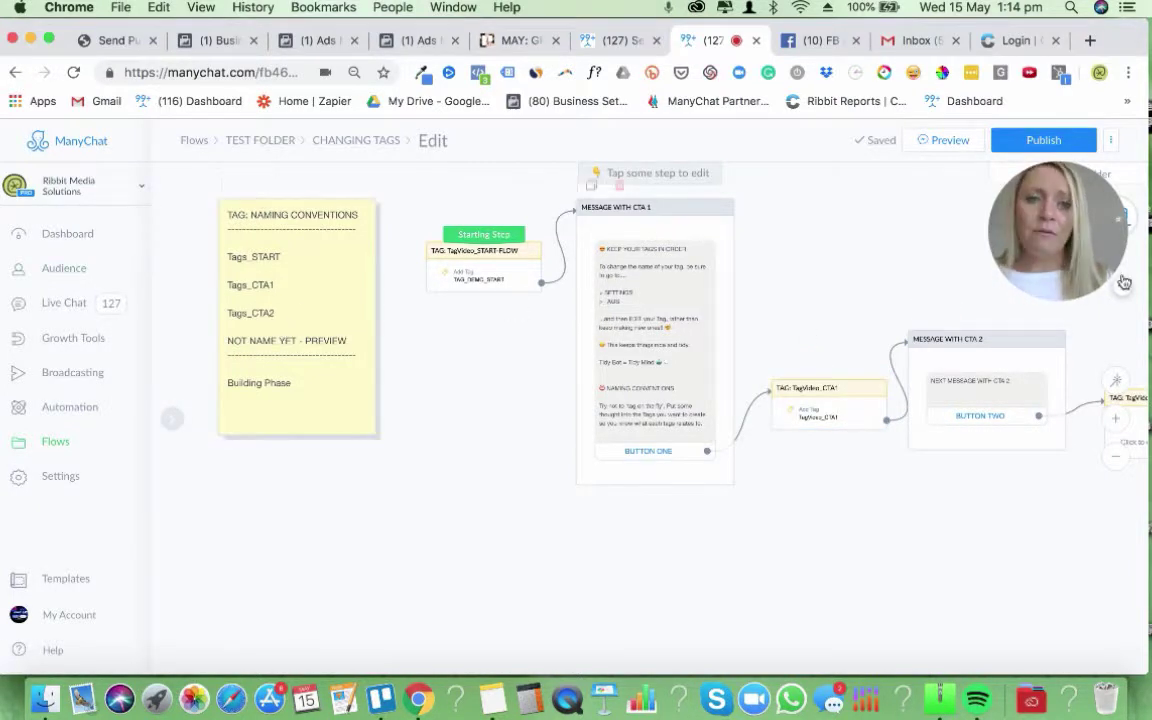
drag(1061, 204, 988, 171)
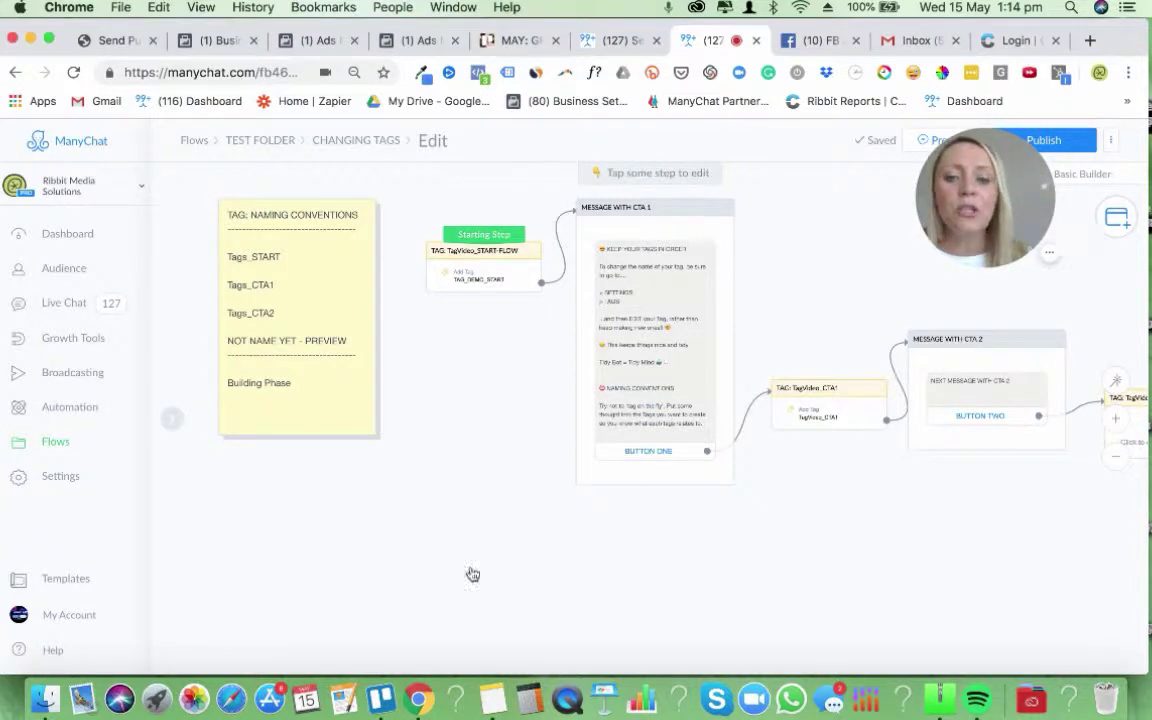
click(490, 700)
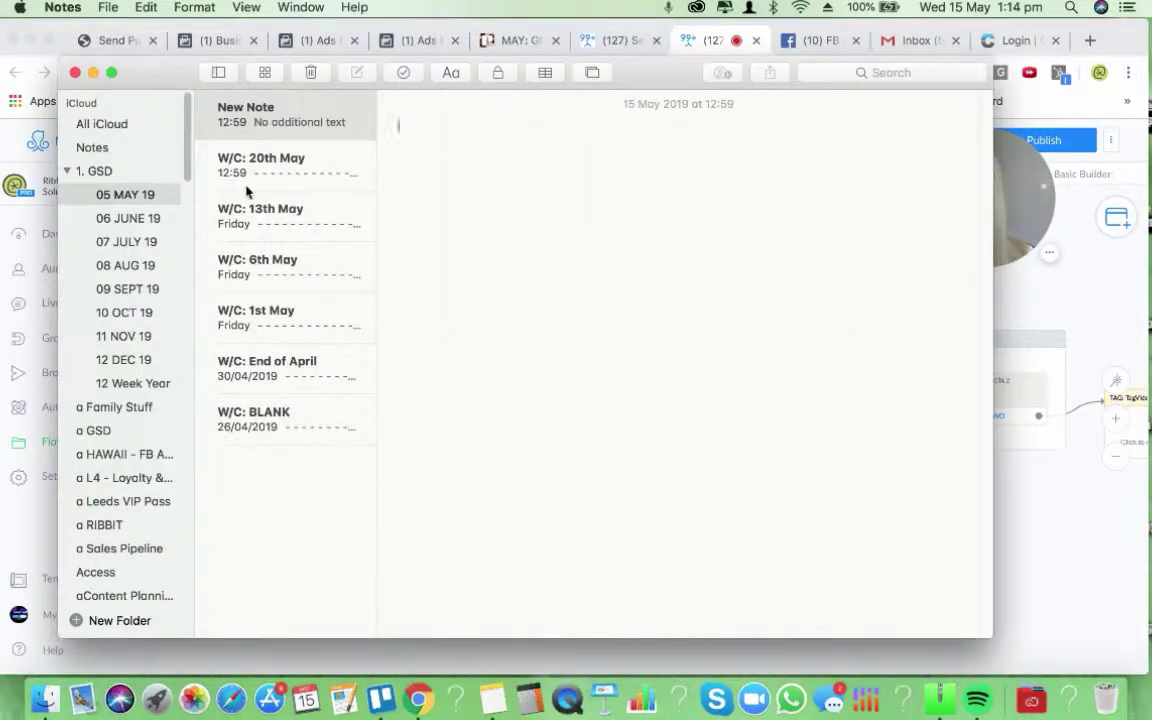
click(1074, 603)
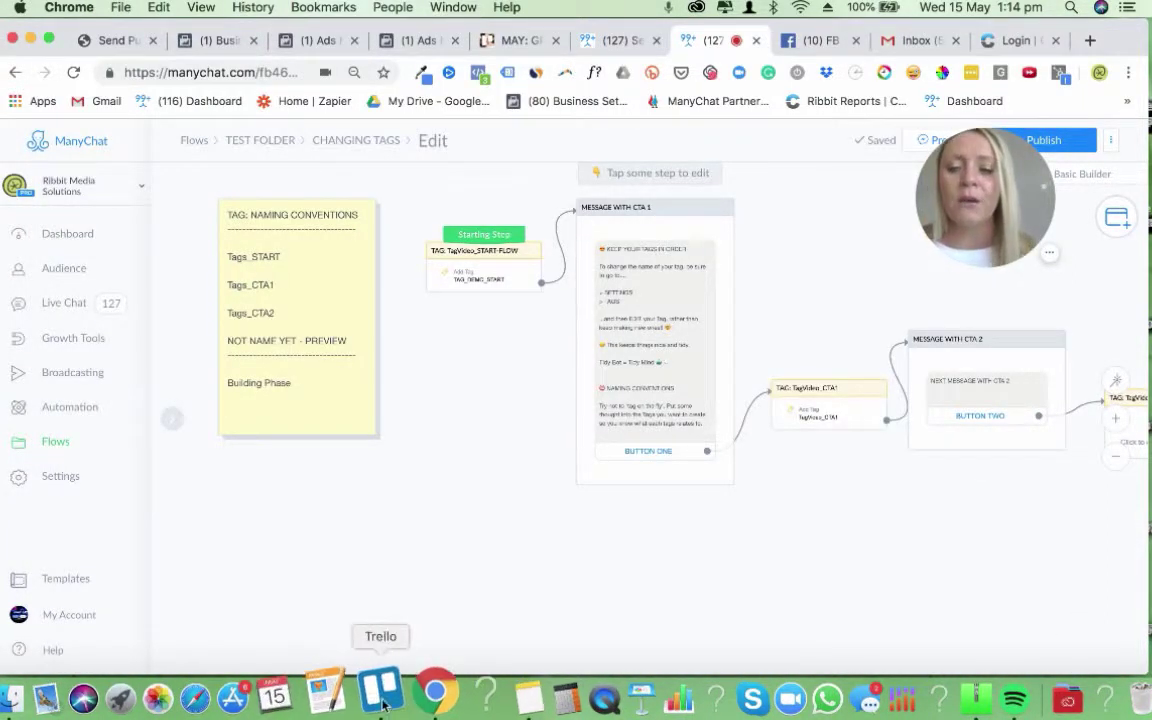
Add a new comment note to the flow canvas and place it directly beneath the TAG: NAMING CONVENTIONS note
click(1117, 218)
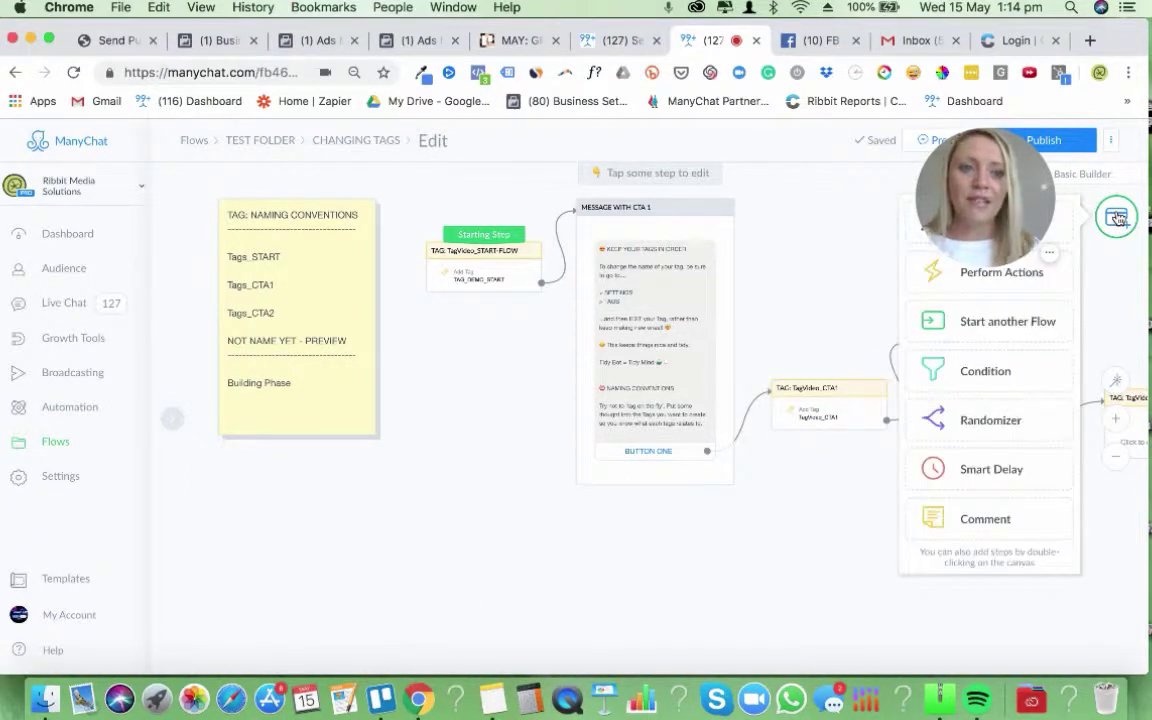
click(986, 519)
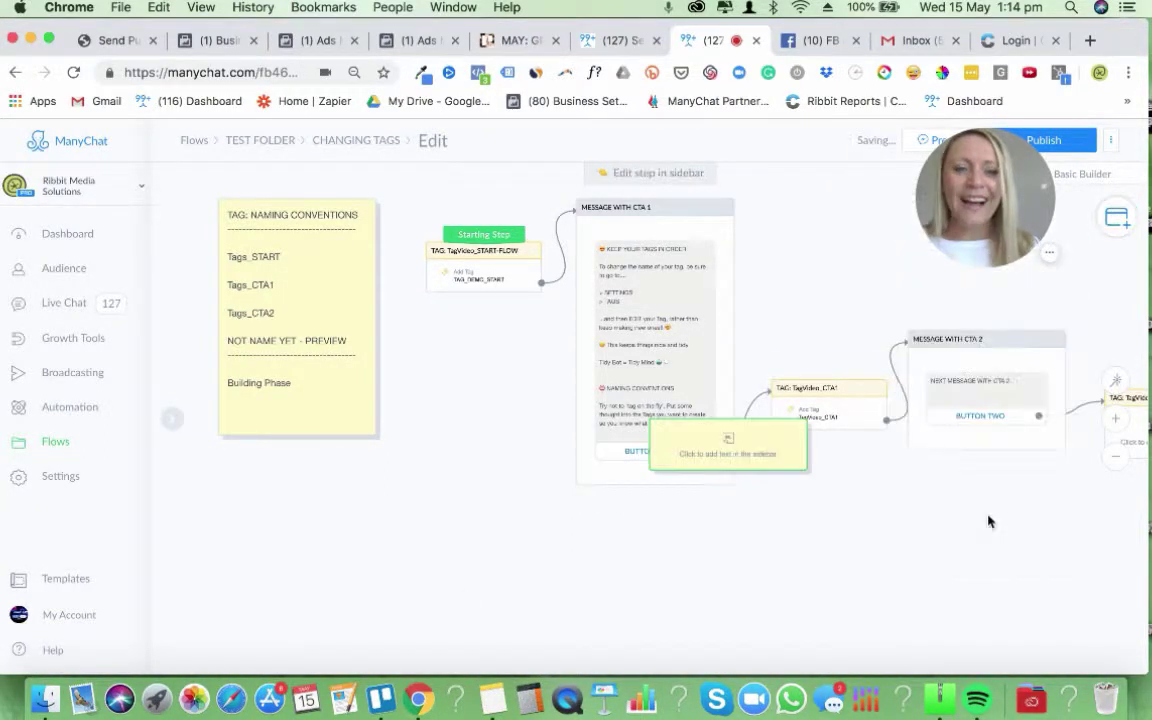
click(320, 492)
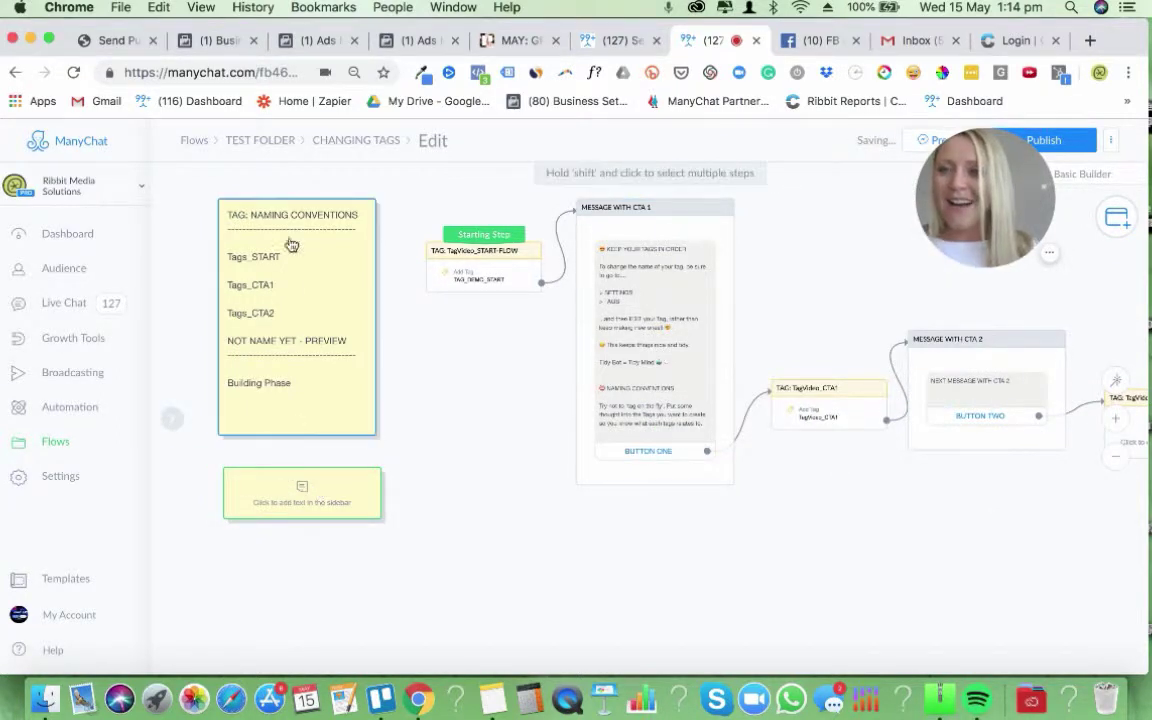
Write USE THIS AS YOUR STICKY NOTE in the new empty comment note
click(318, 508)
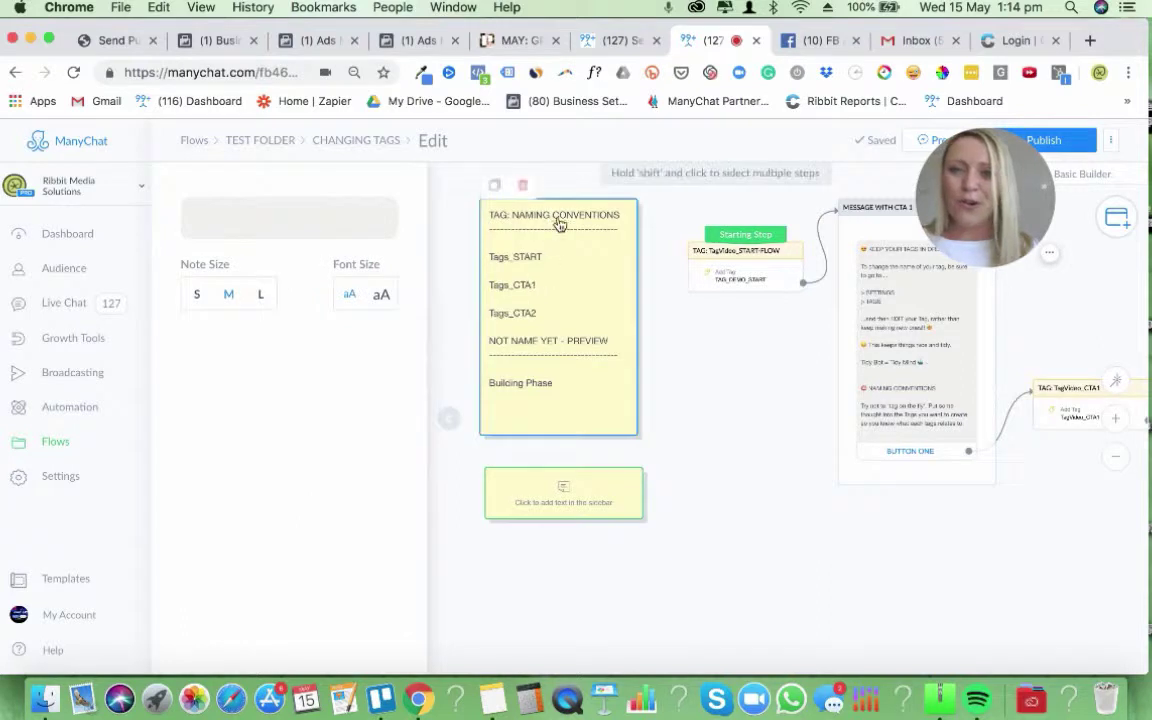
click(257, 219)
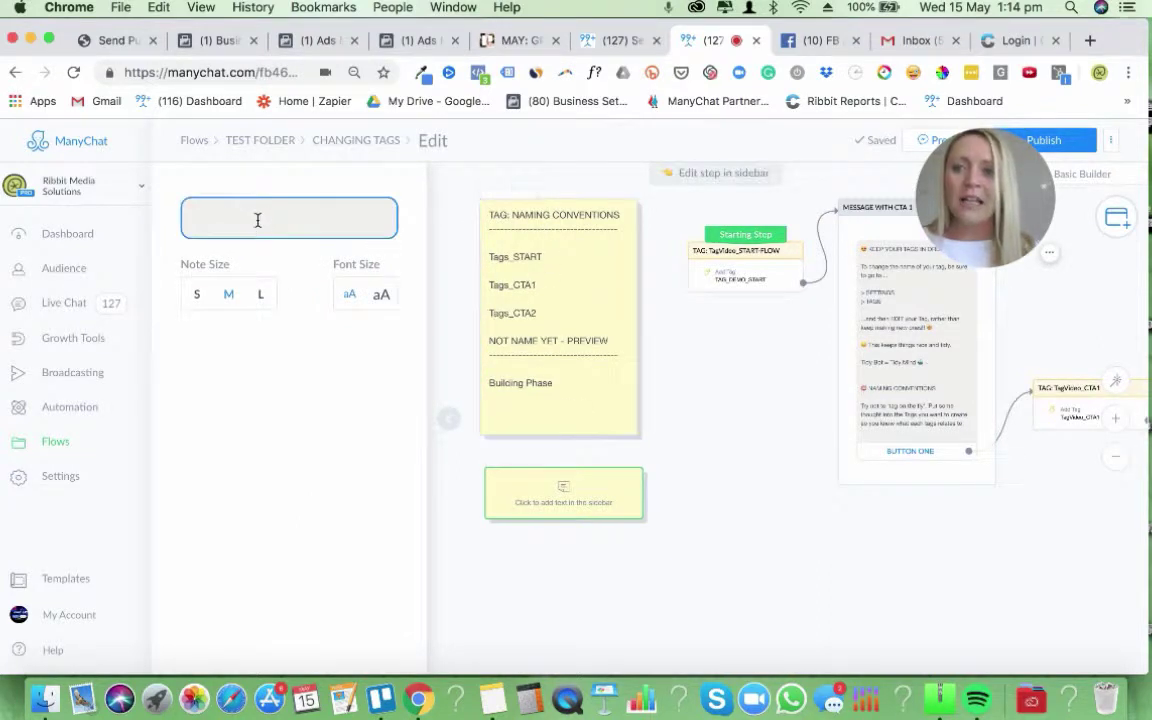
text(TAG)
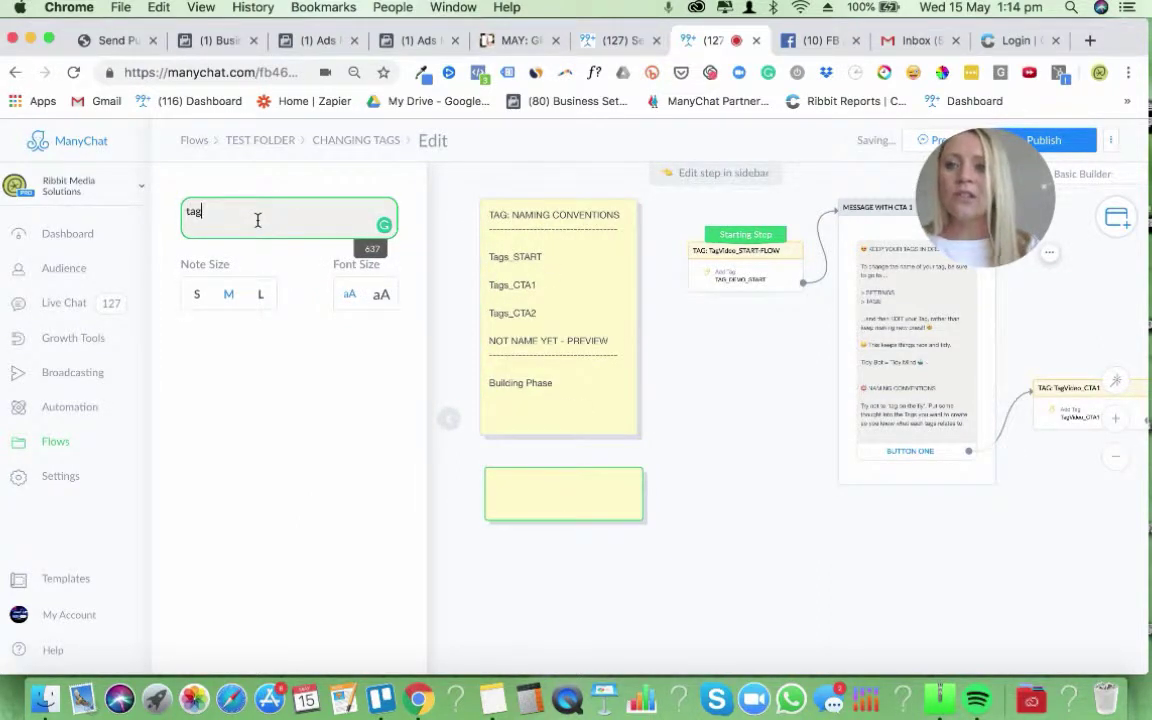
text(USE THIS )
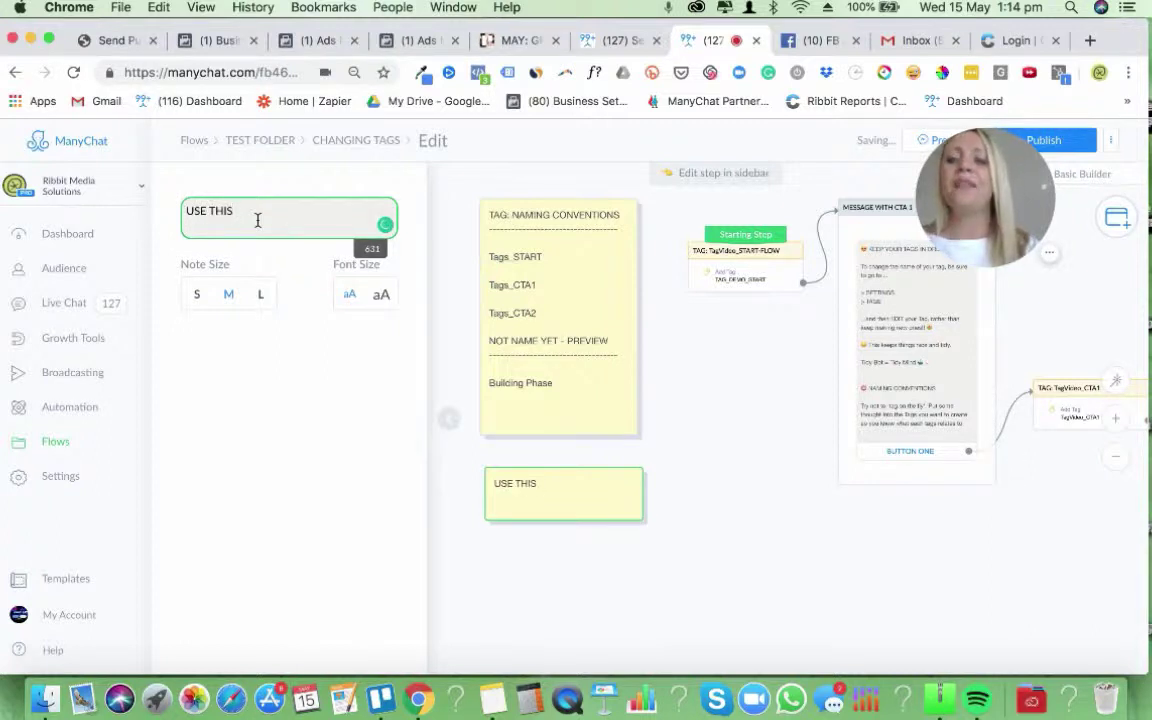
text(AS YOUR SU)
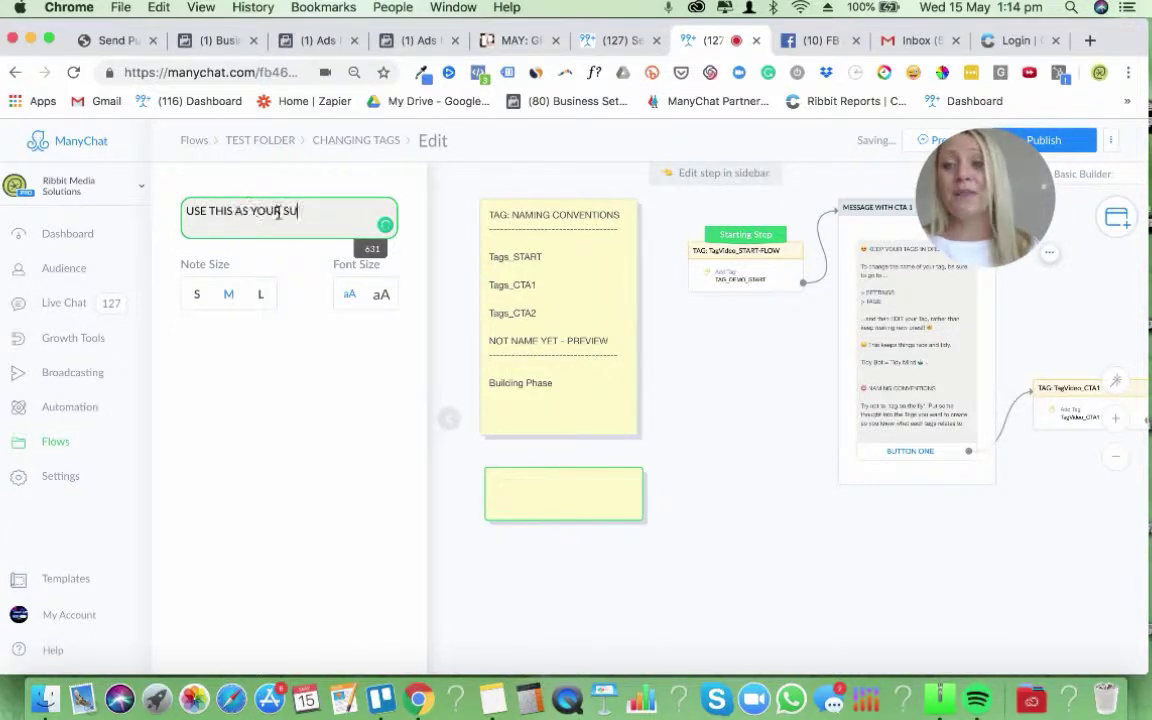
key(BackSpace)
text(T)
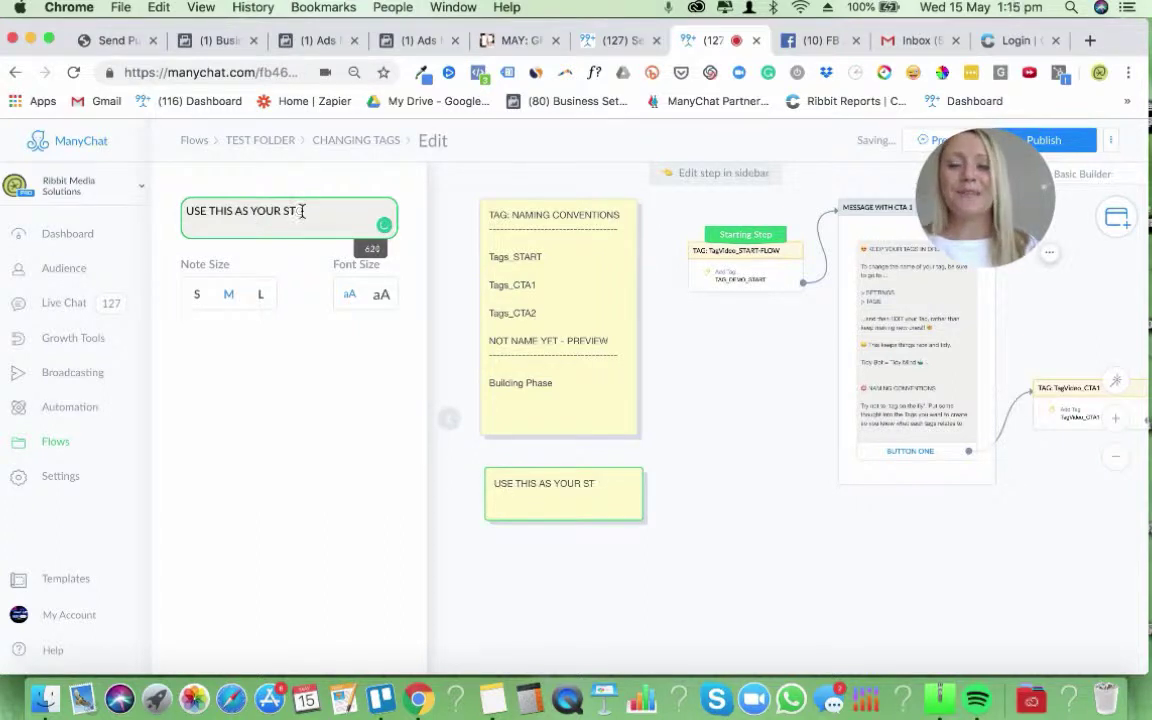
text(ICK)
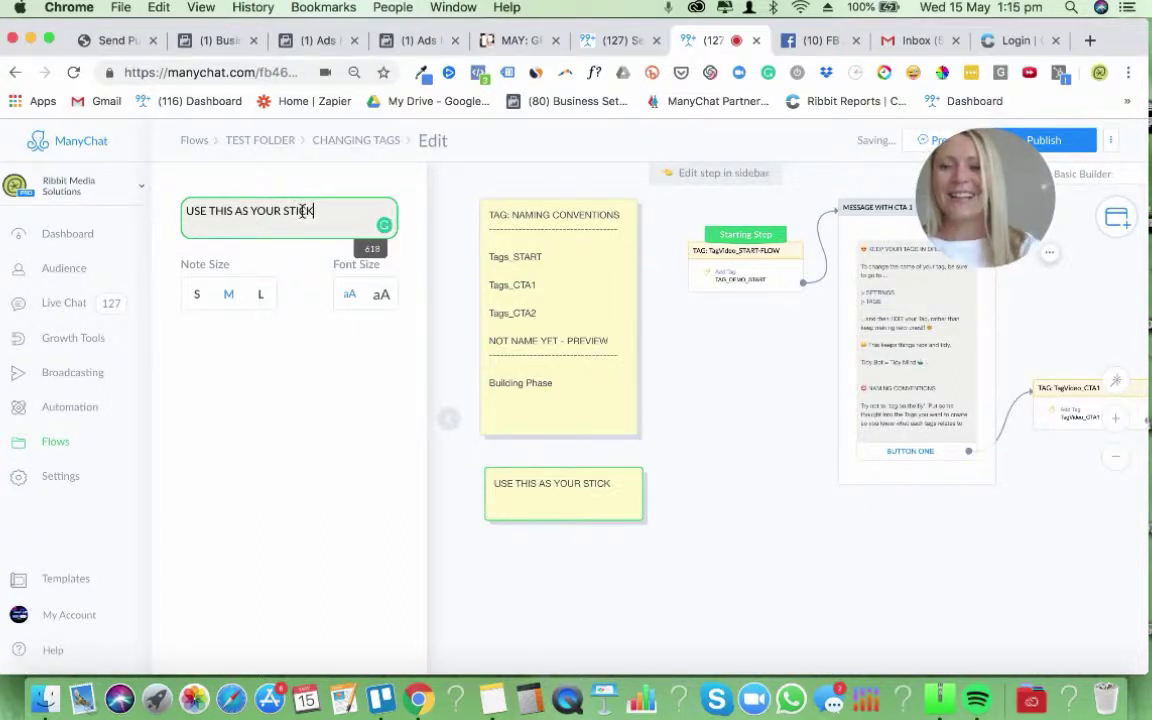
text(Y NOTE)
click(689, 494)
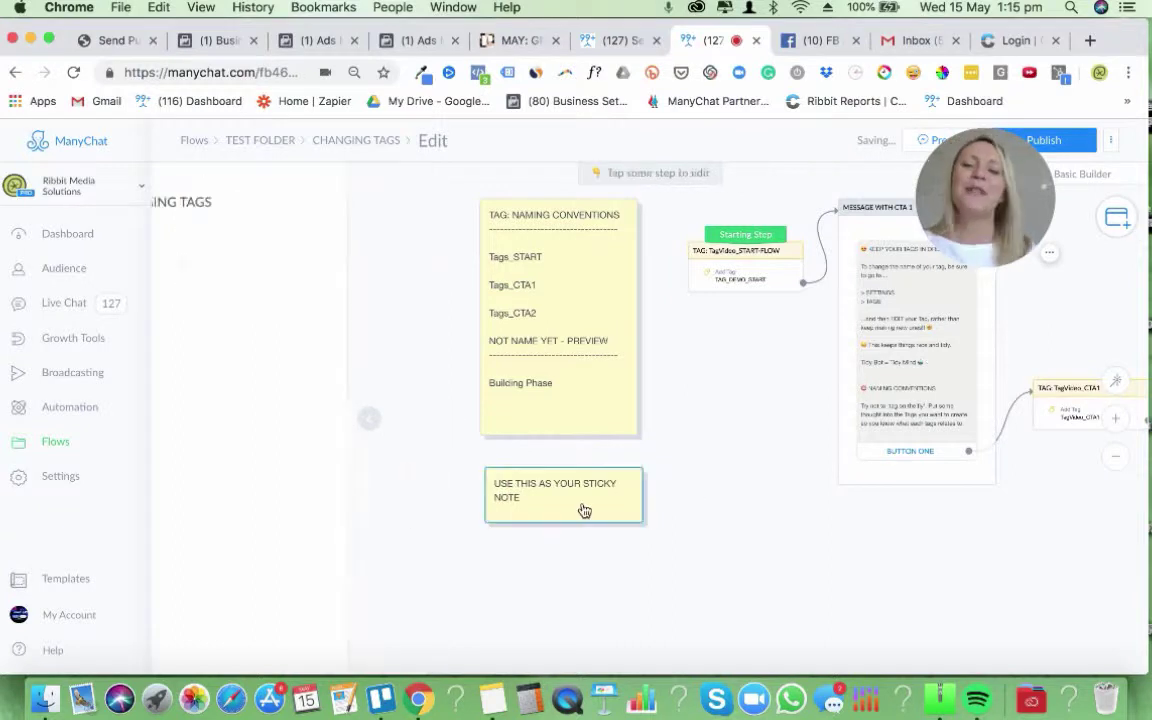
Copy TagVideo_START-FLOW from the title of the flow's starting step
click(545, 301)
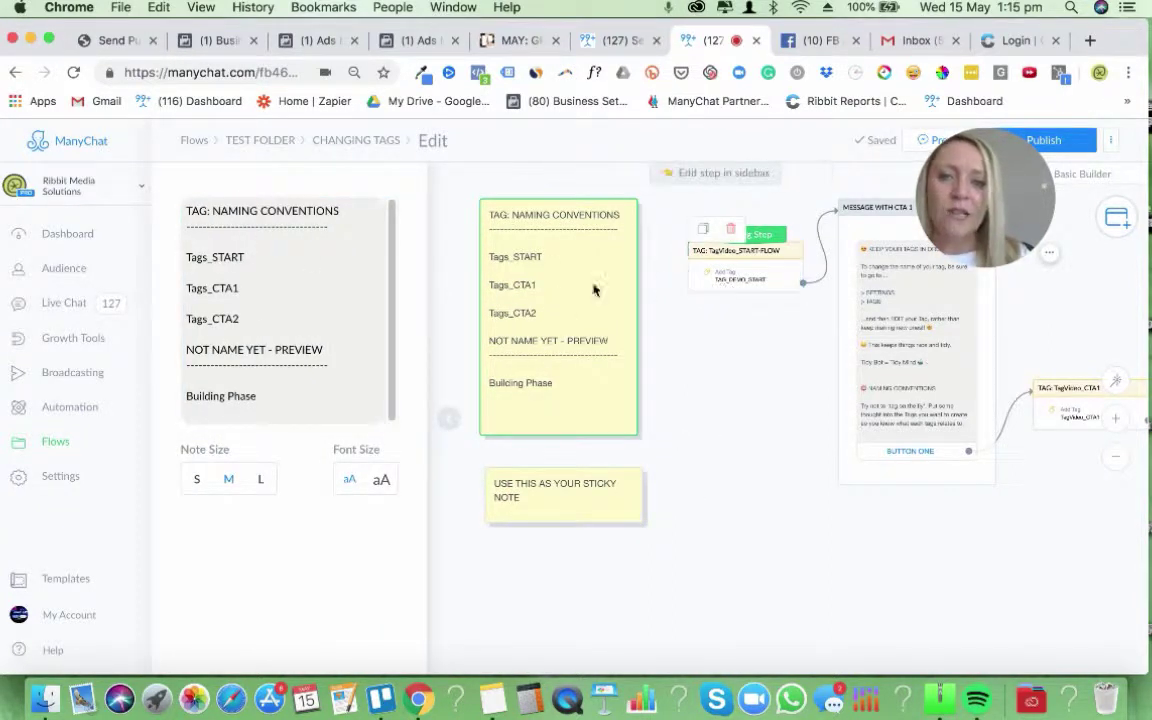
click(771, 275)
click(250, 185)
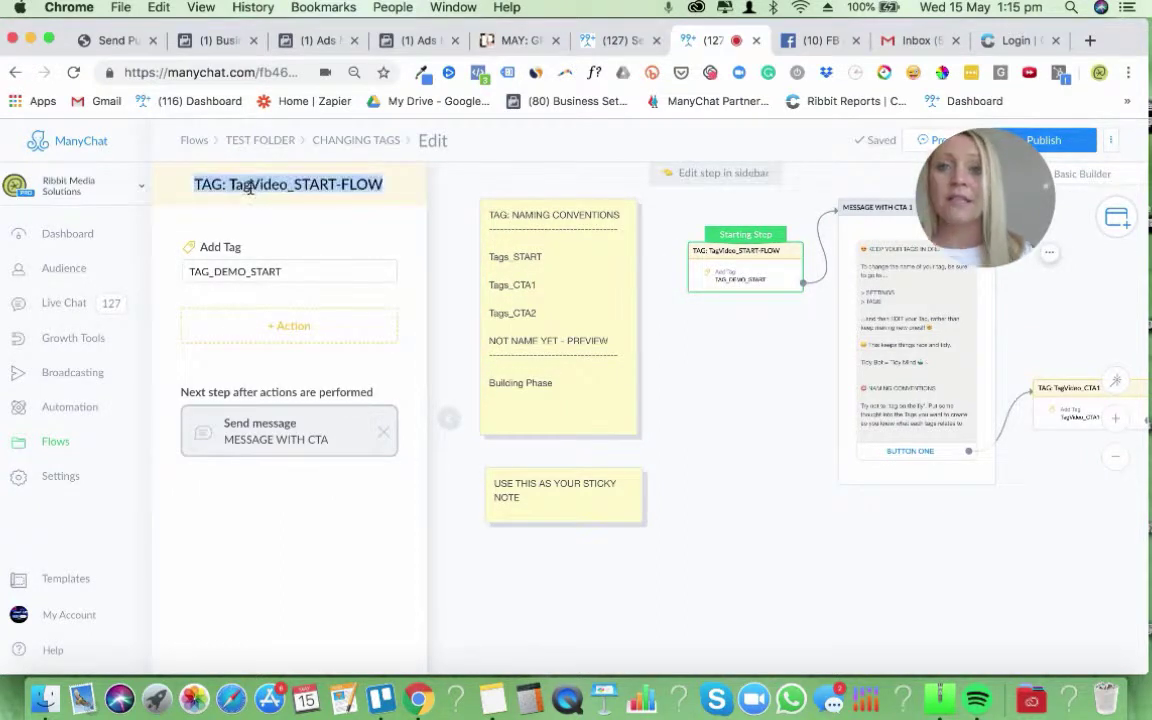
click(231, 185)
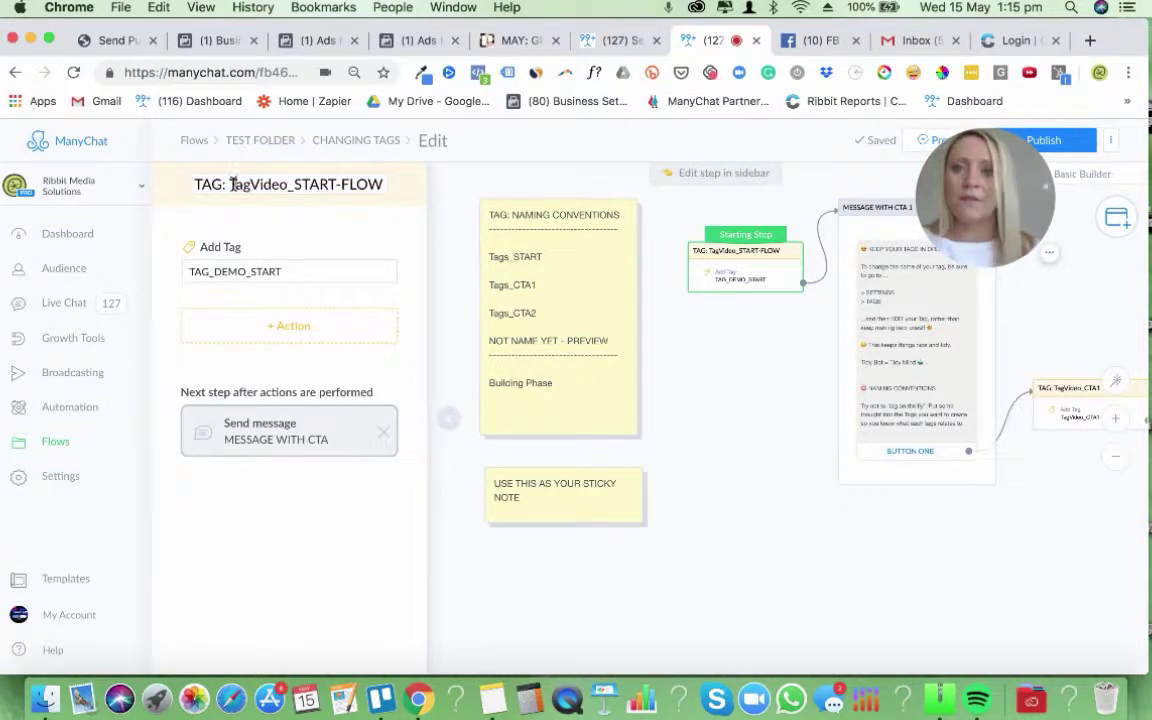
drag(231, 185, 383, 185)
key(super+c)
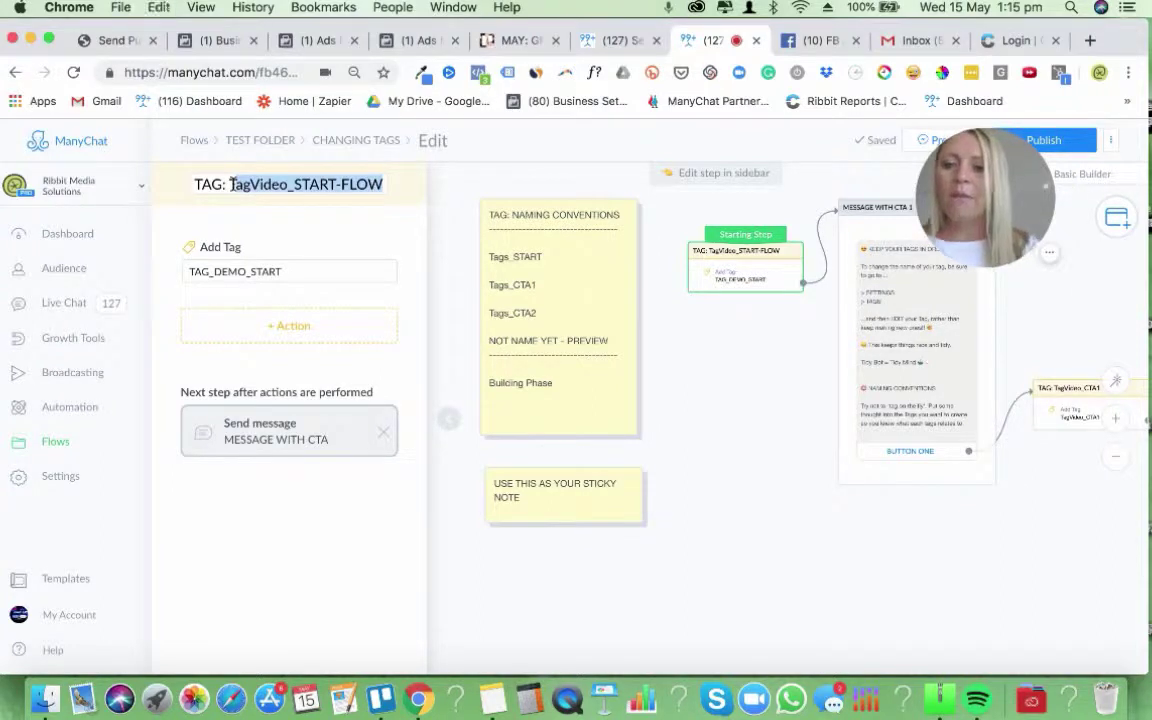
click(661, 403)
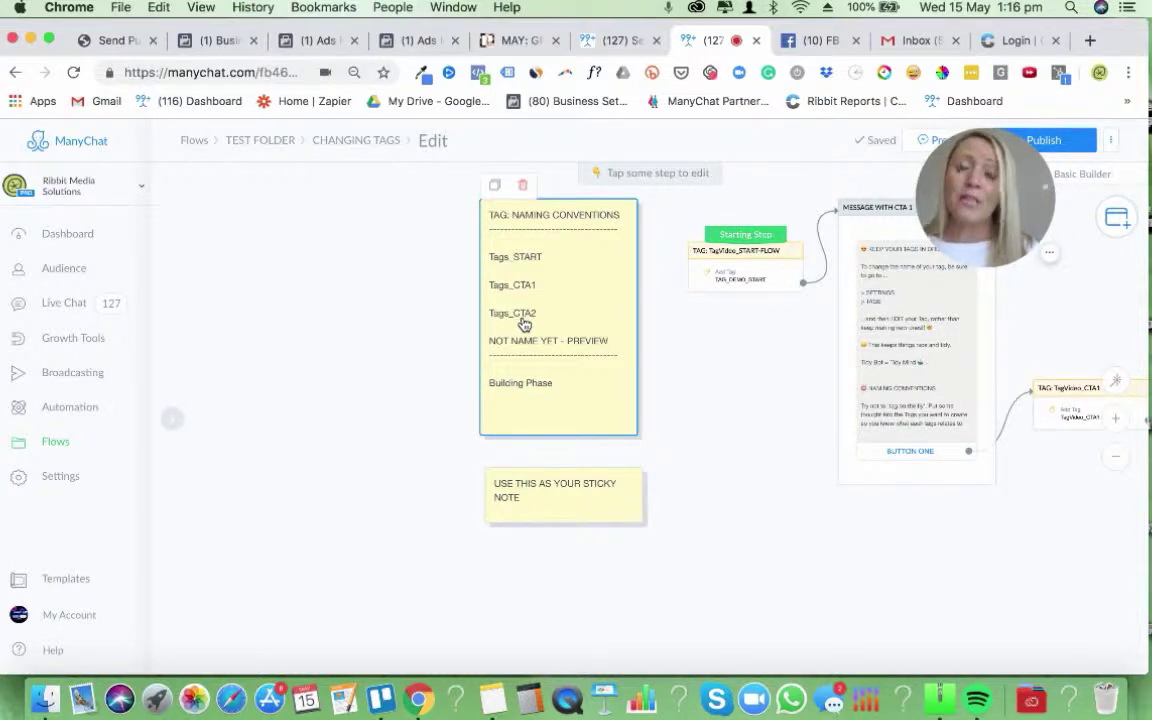
Replace Tags_START with TagVideo_START-FLOW in the TAG: NAMING CONVENTIONS note
click(524, 325)
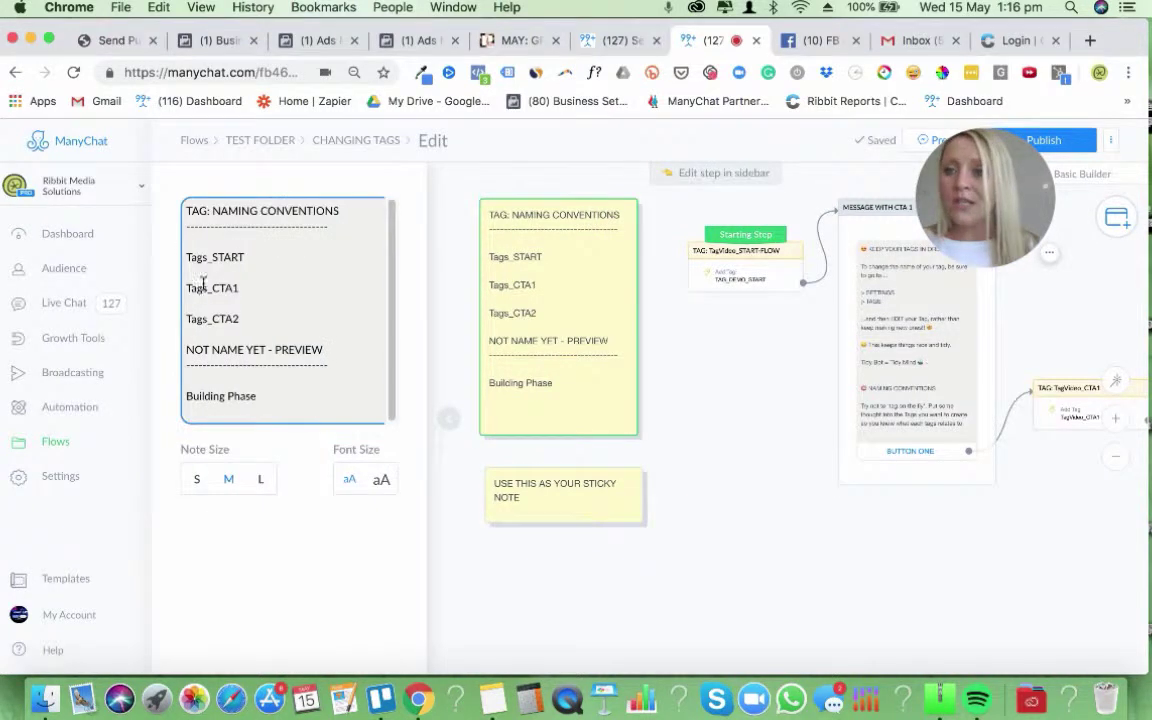
double_click(219, 257)
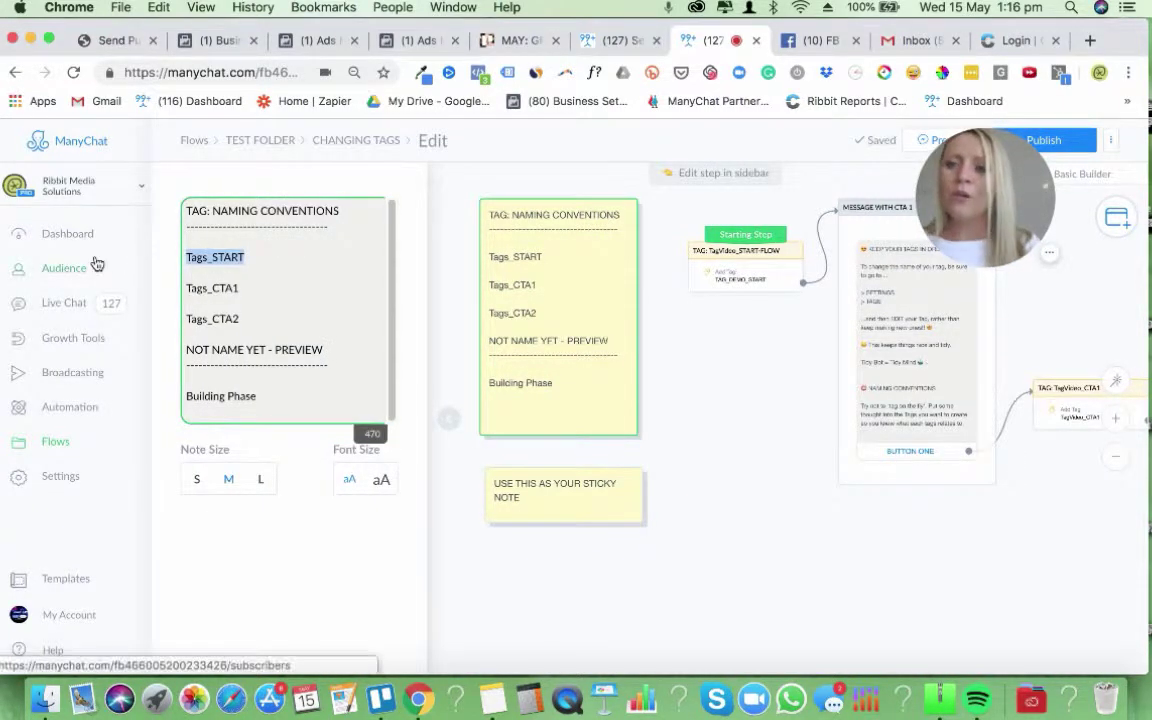
key(super+v)
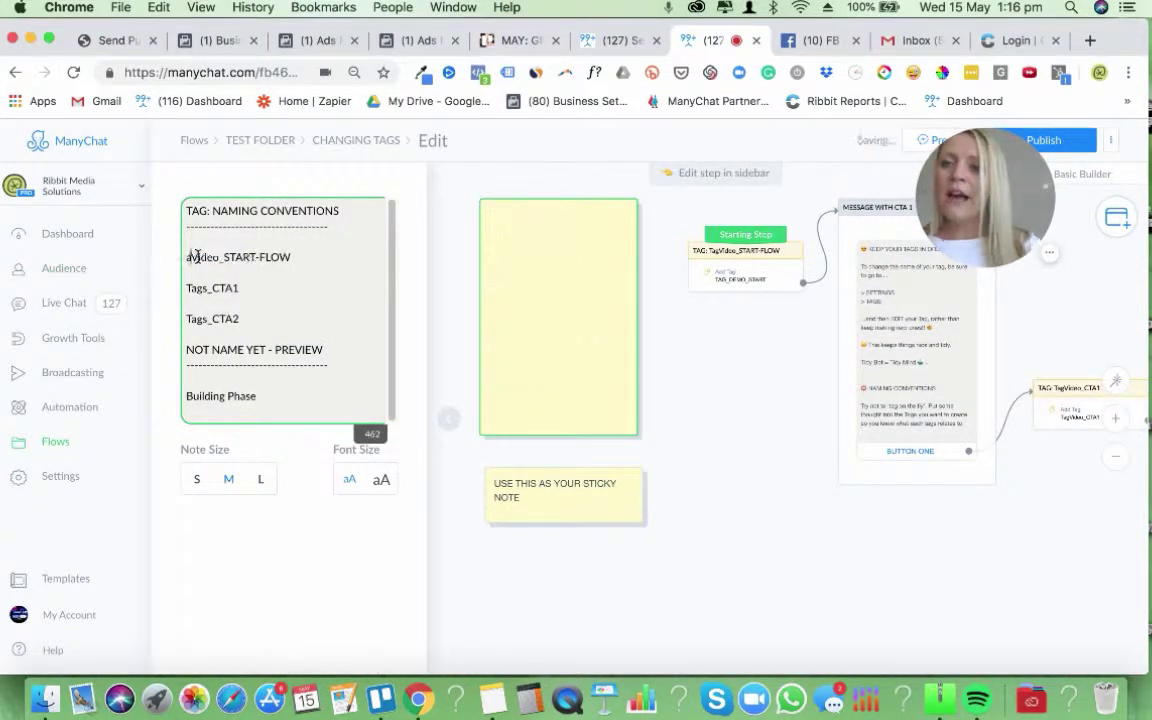
click(197, 257)
key(BackSpace)
key(BackSpace)
text(TAG)
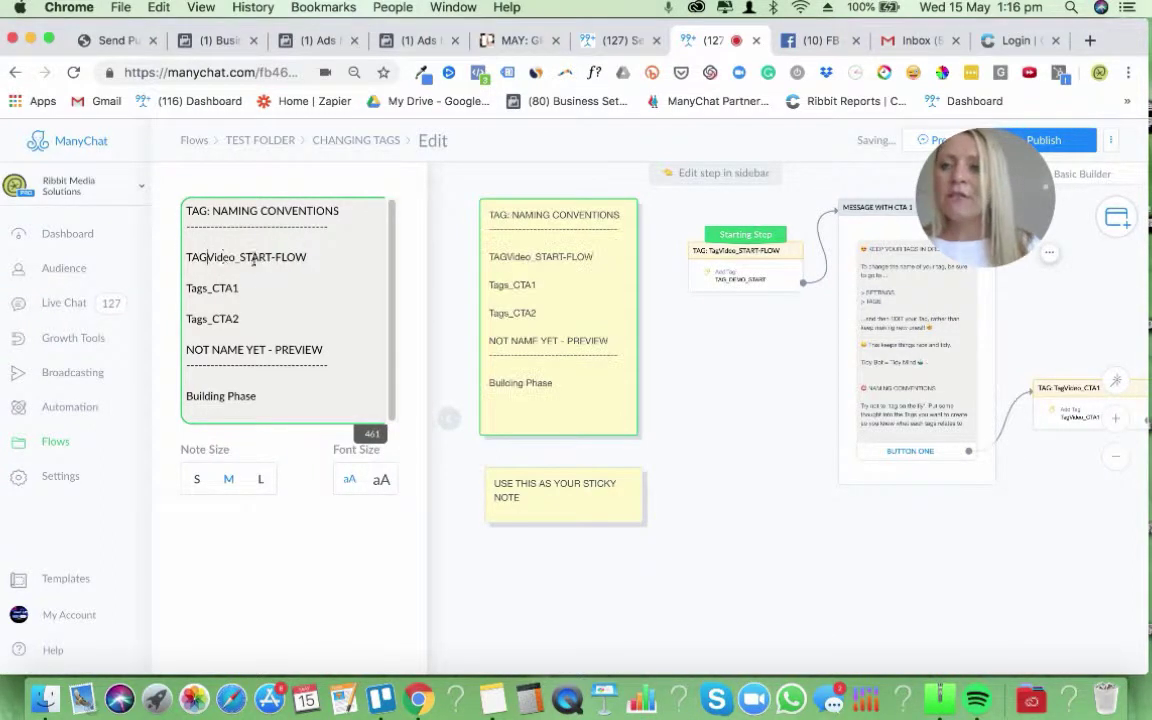
key(BackSpace)
key(BackSpace)
text(ag)
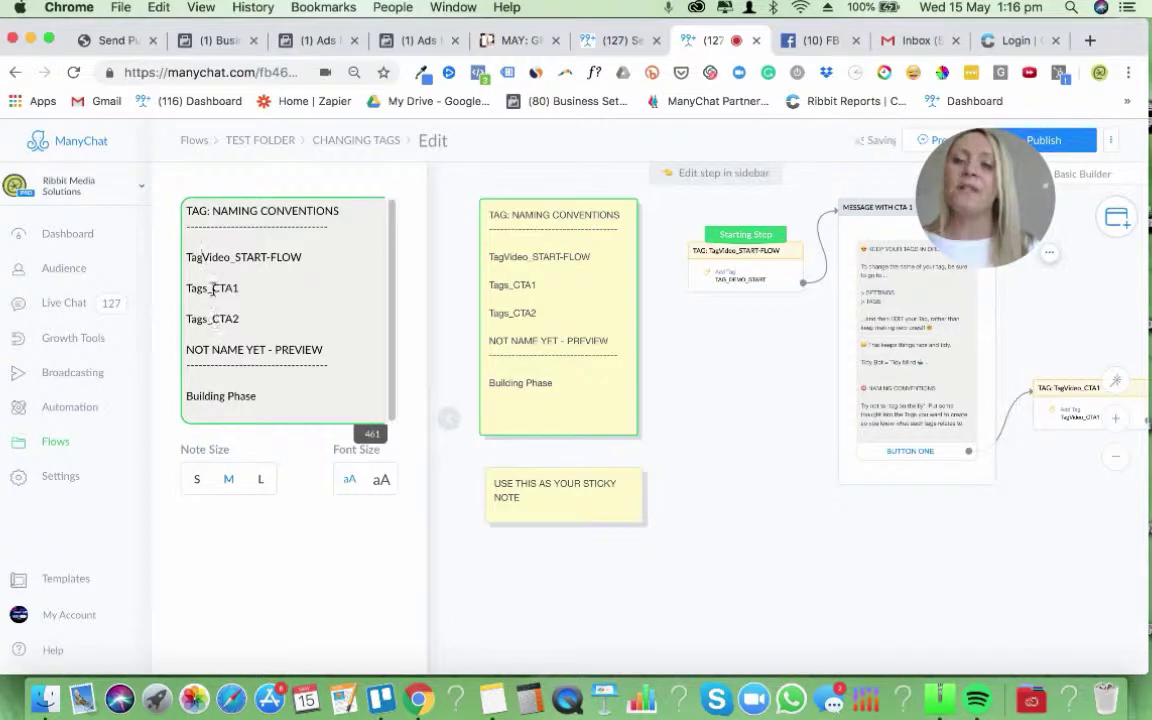
Change the Tags_CTA1 line in the naming conventions note to TV_CTA1 and close the note
drag(211, 289, 121, 295)
text(T)
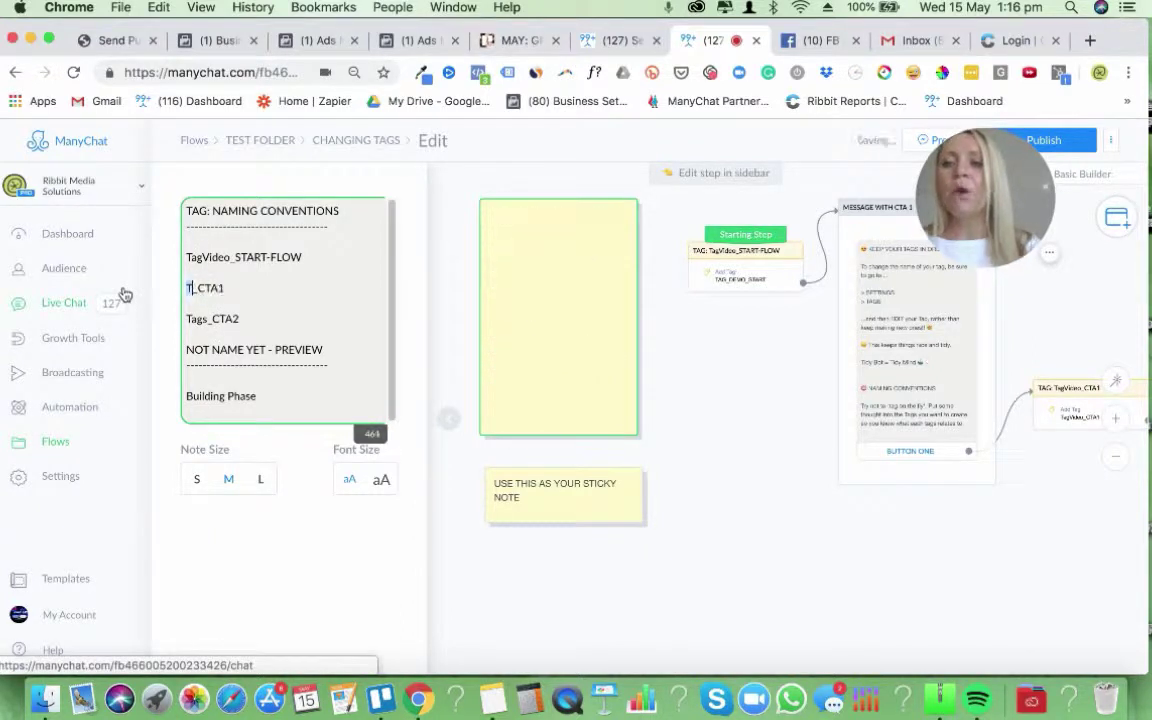
text(V)
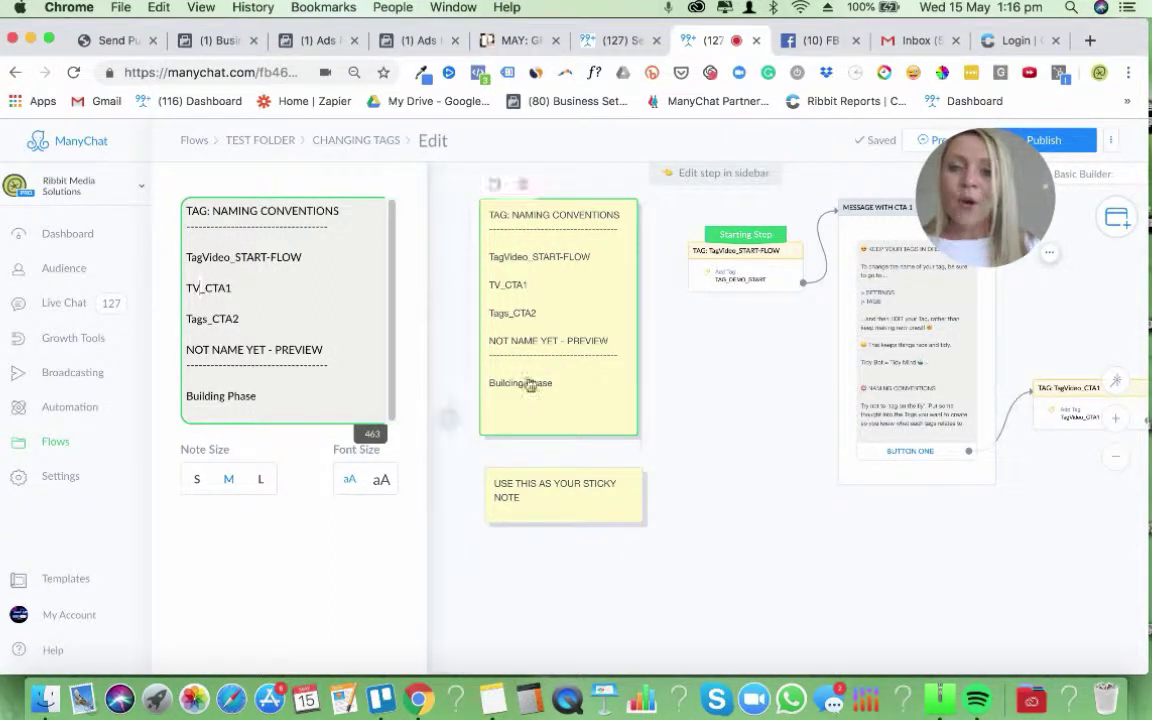
click(830, 520)
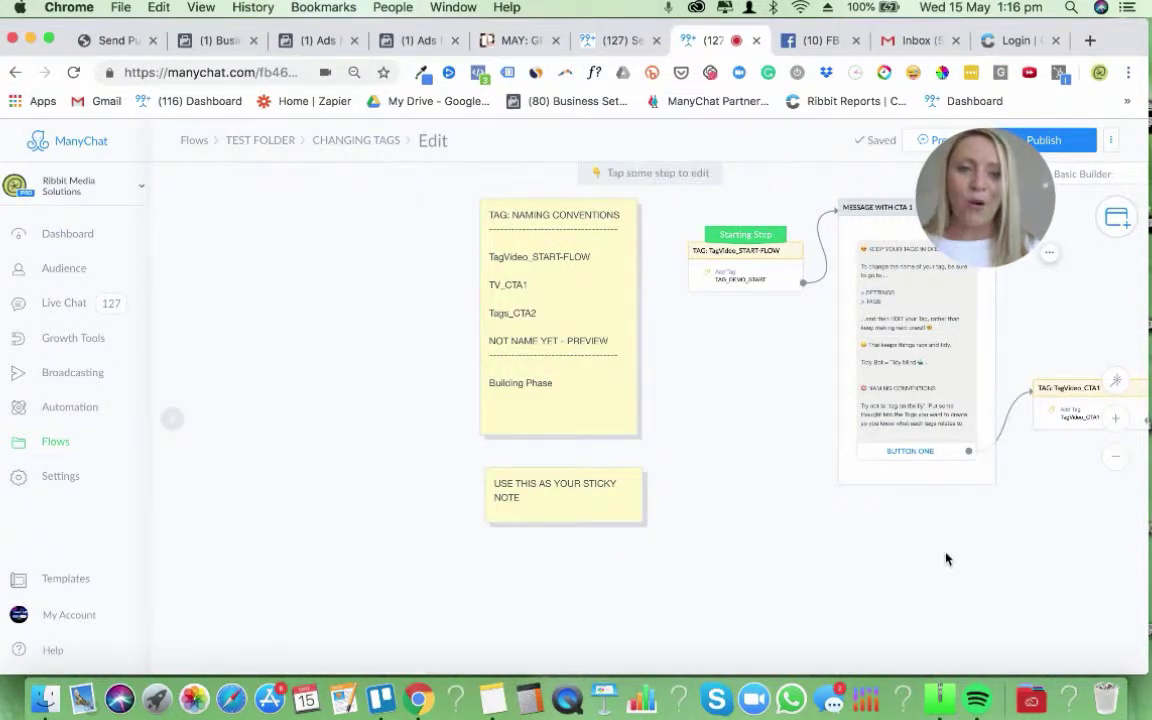
Open the empty action step following BUTTON TWO and request a preview of the flow
drag(946, 559, 593, 556)
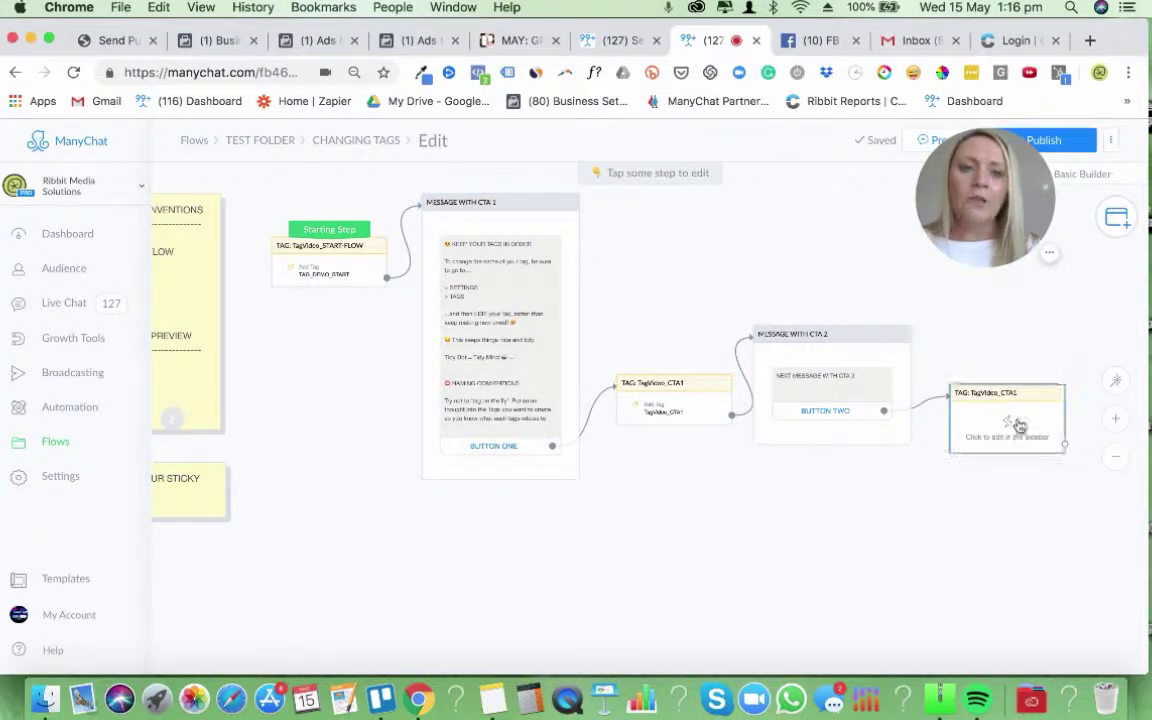
drag(977, 237, 892, 260)
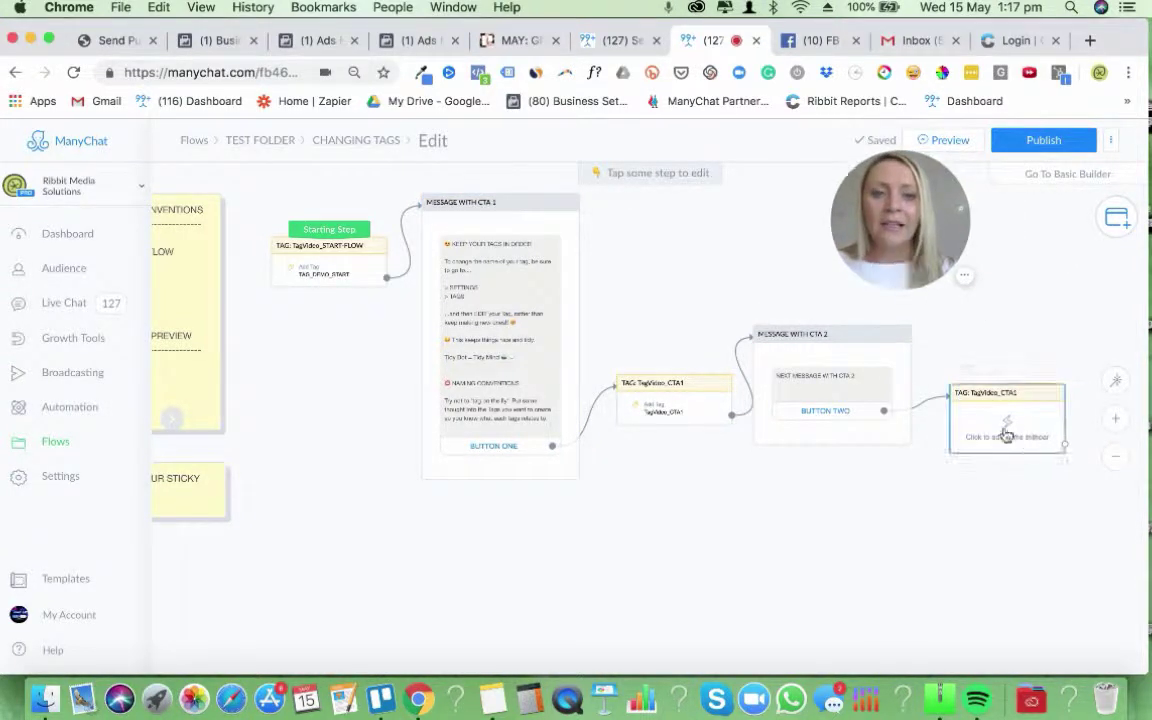
click(950, 142)
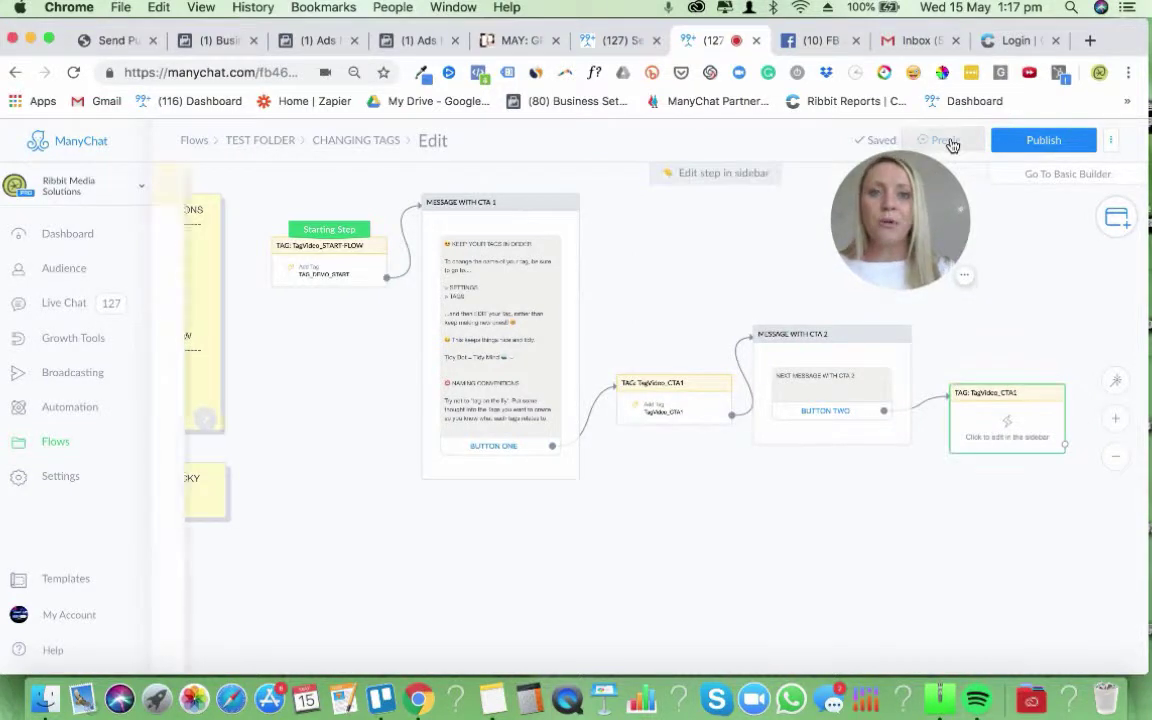
drag(912, 231, 835, 223)
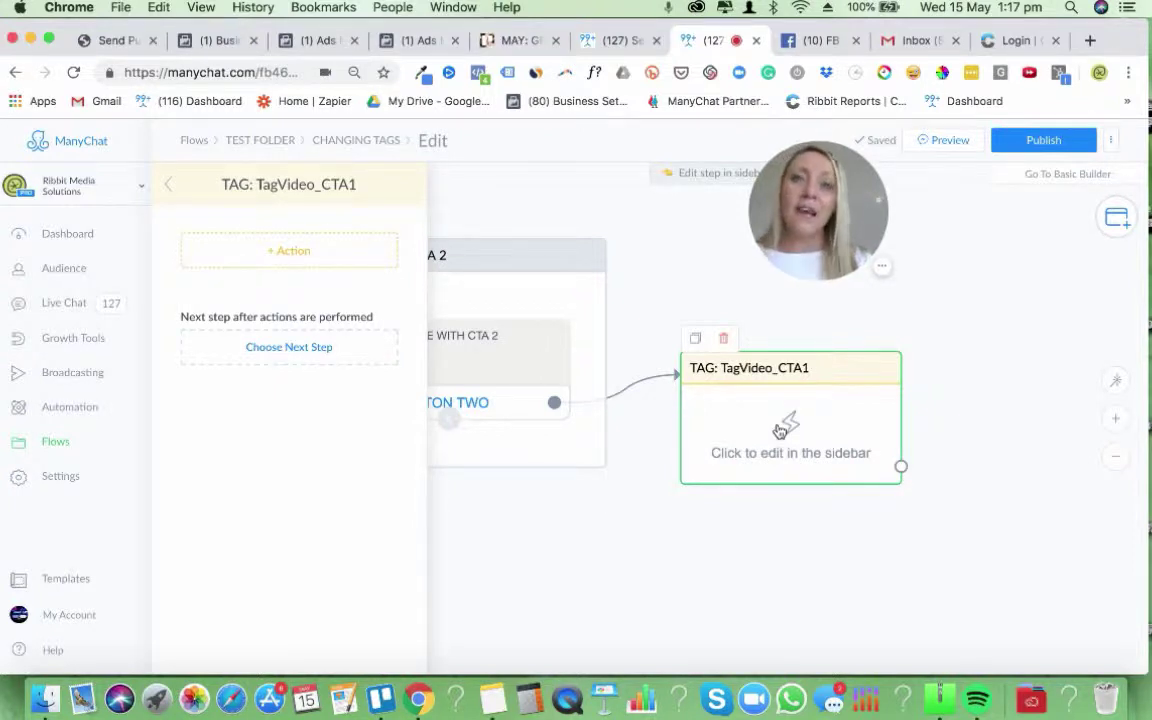
Add an Add Tag action with the existing building phase tag to the action step following BUTTON TWO
click(311, 255)
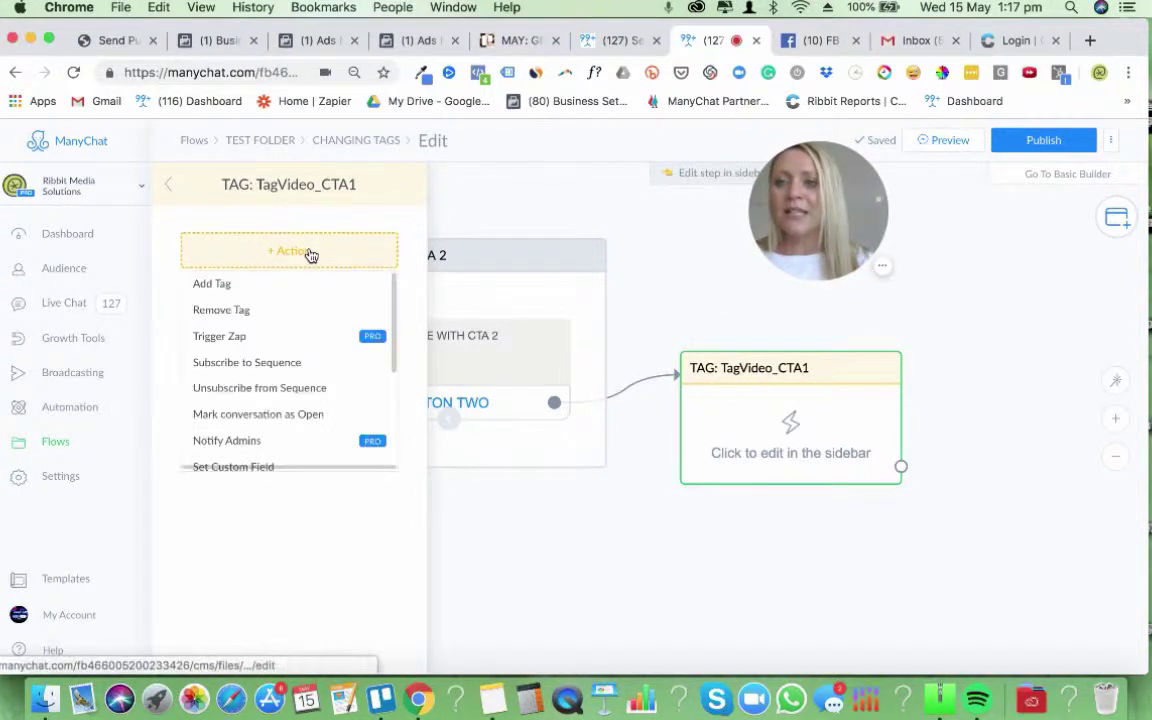
click(252, 285)
click(249, 267)
text(buio)
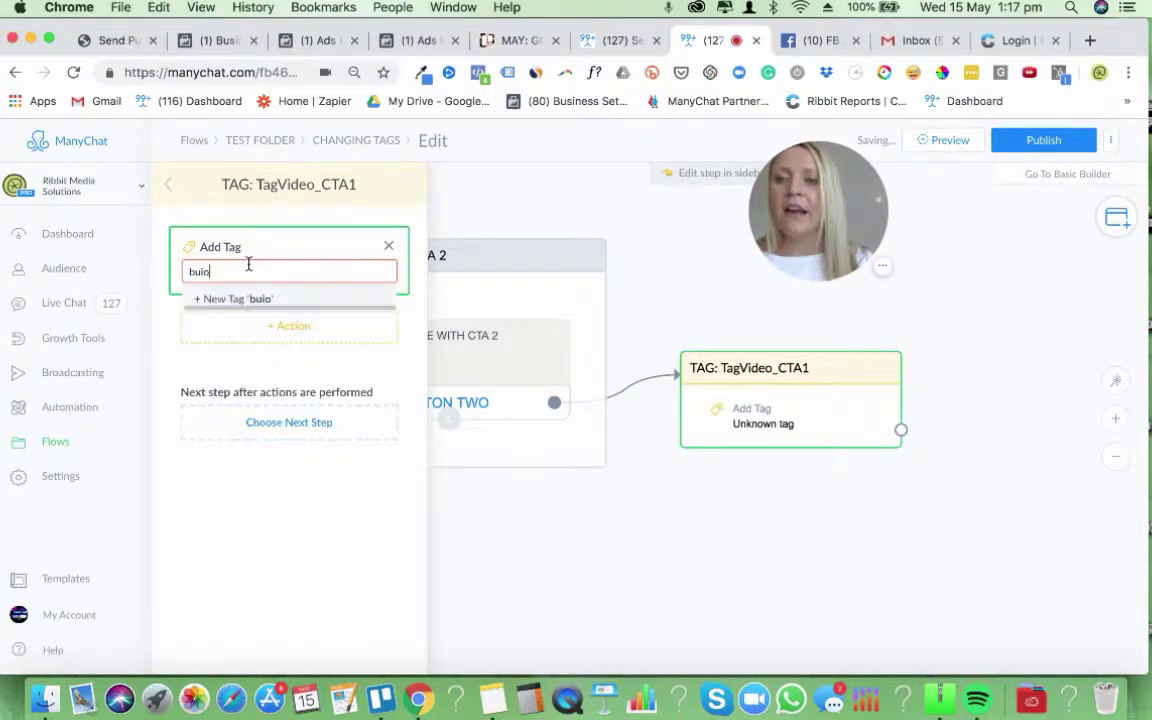
key(BackSpace)
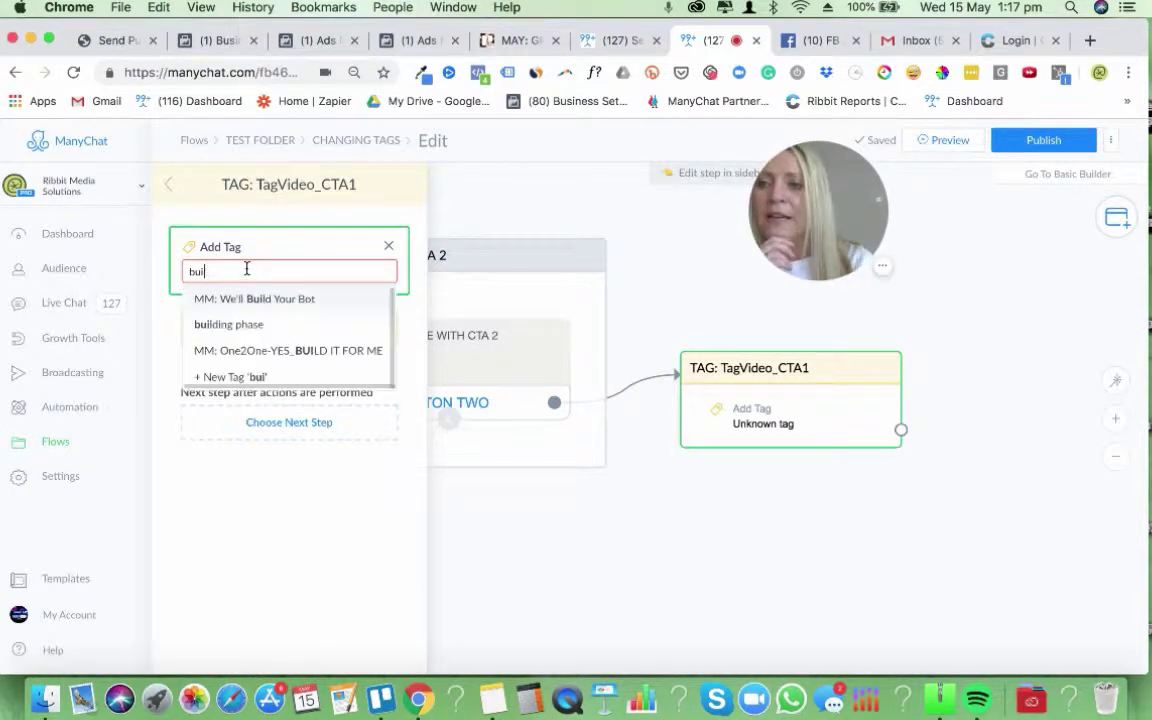
click(235, 326)
click(864, 534)
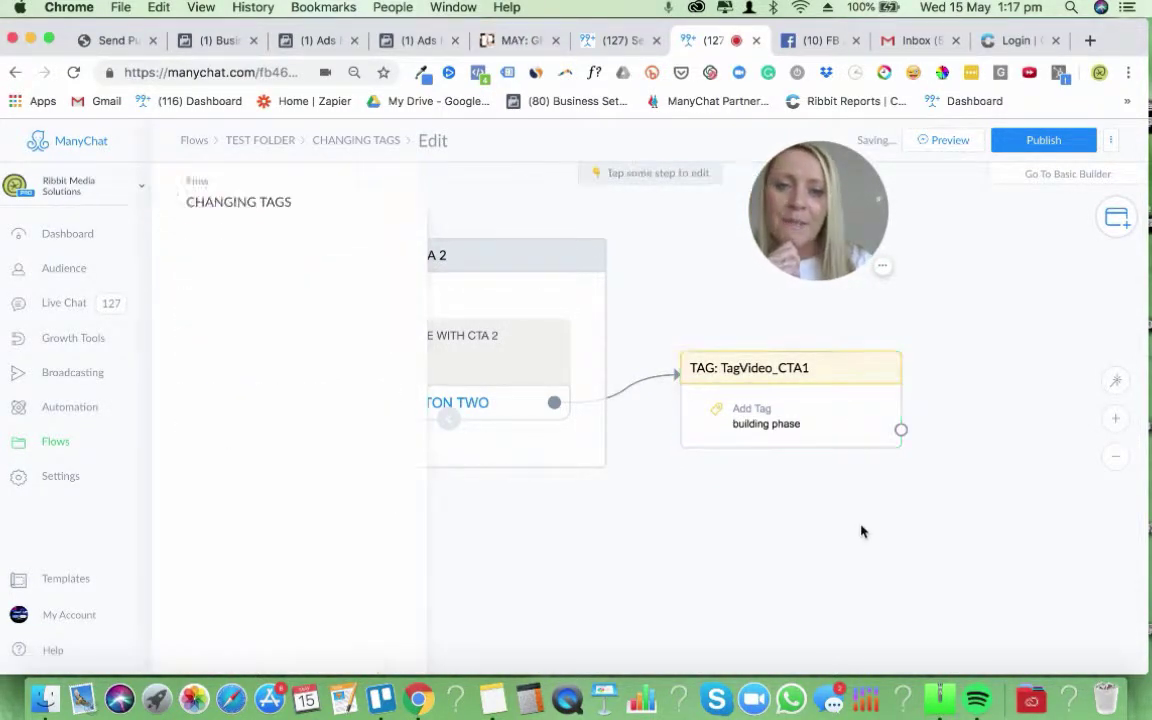
Review the tagged steps in the flow, and check the tag list in the bot settings
drag(689, 532, 854, 540)
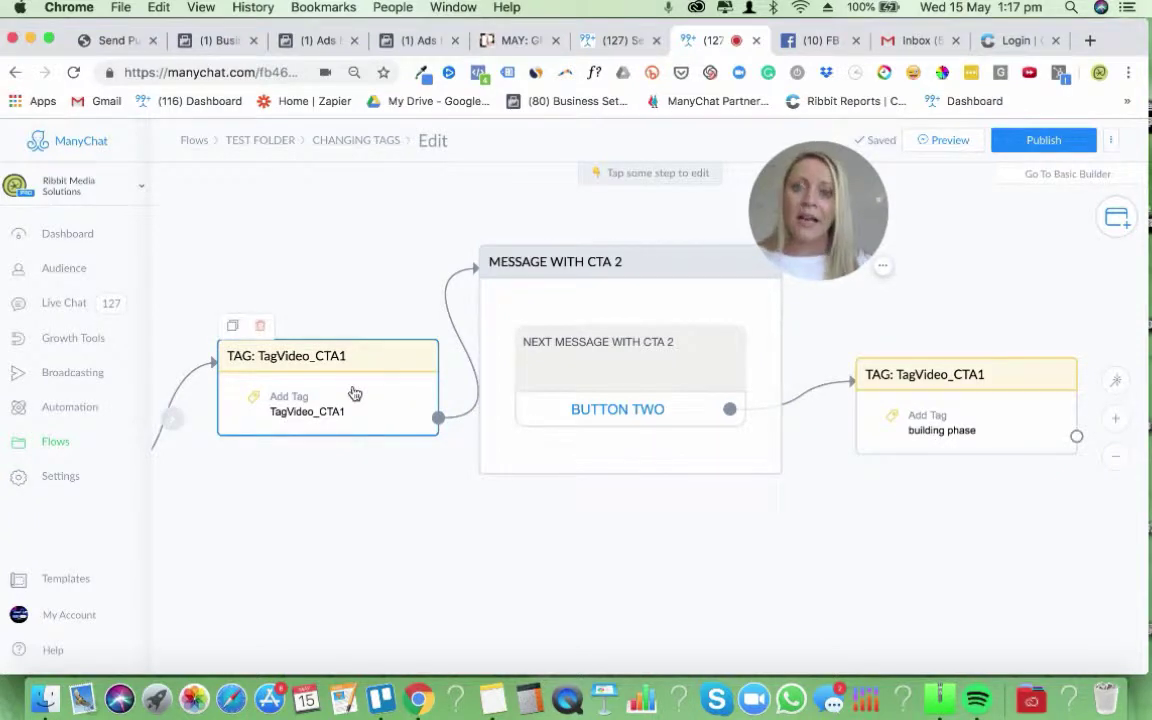
click(607, 41)
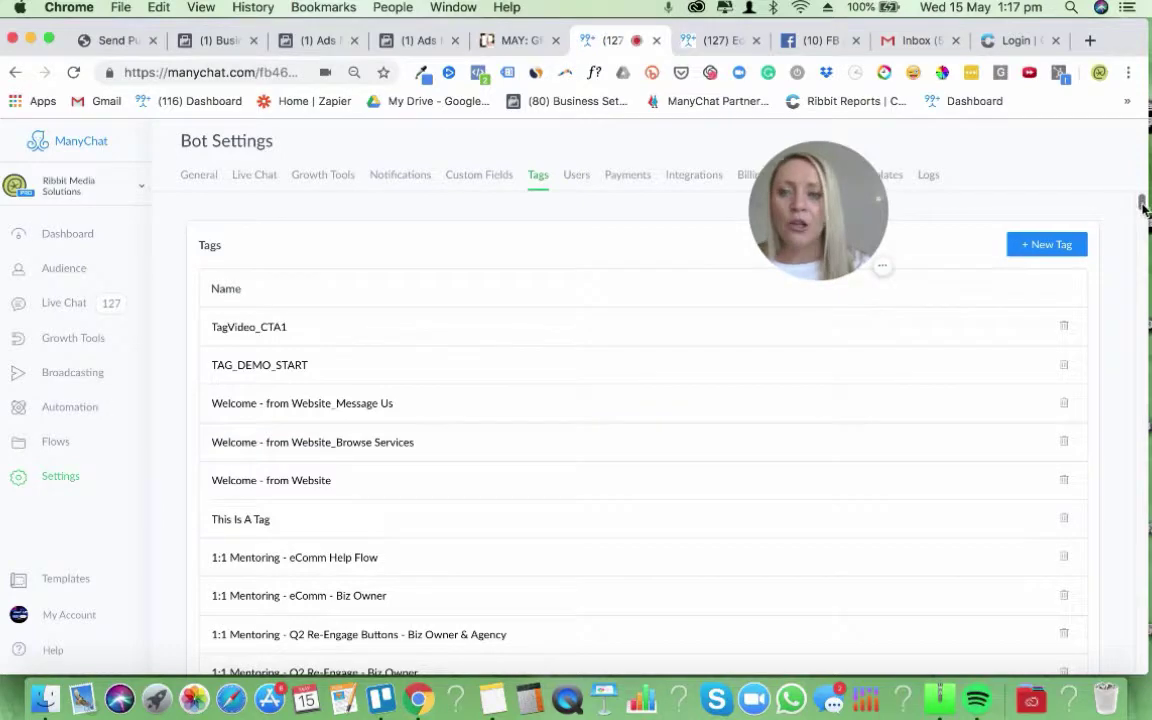
drag(1143, 207, 1075, 121)
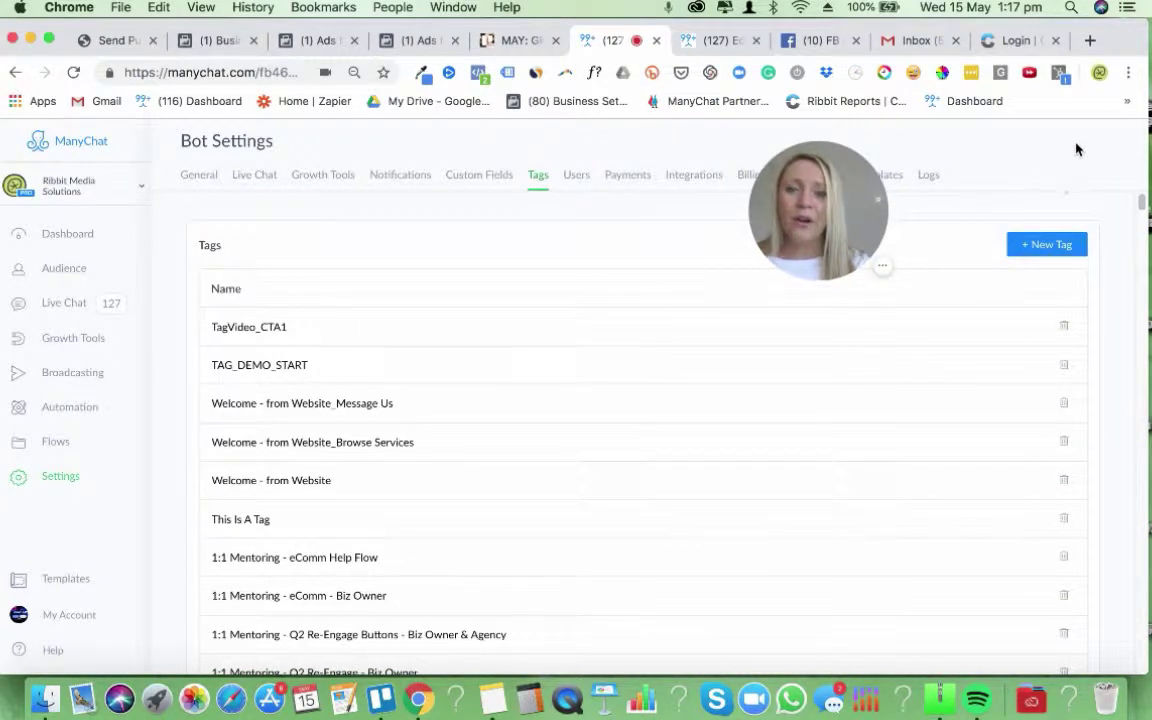